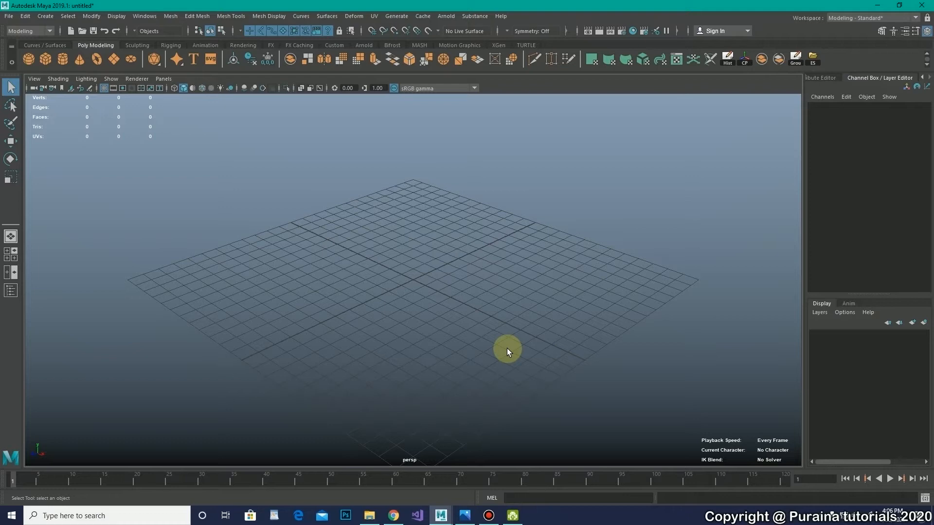
# Step: Switch to Photos to study the construction of the wooden pallet reference image, and return to Maya
pyautogui.click(464, 515)
pyautogui.doubleClick(484, 253)
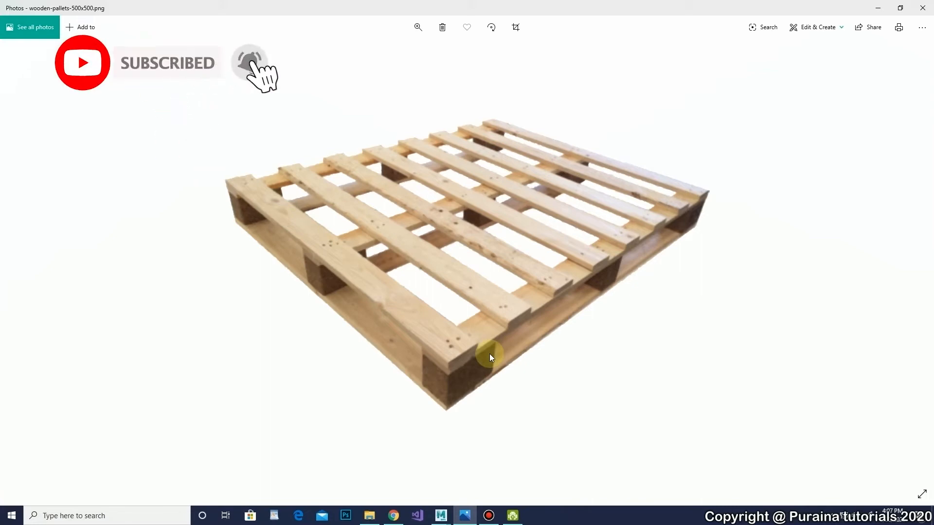
pyautogui.click(440, 516)
pyautogui.click(484, 482)
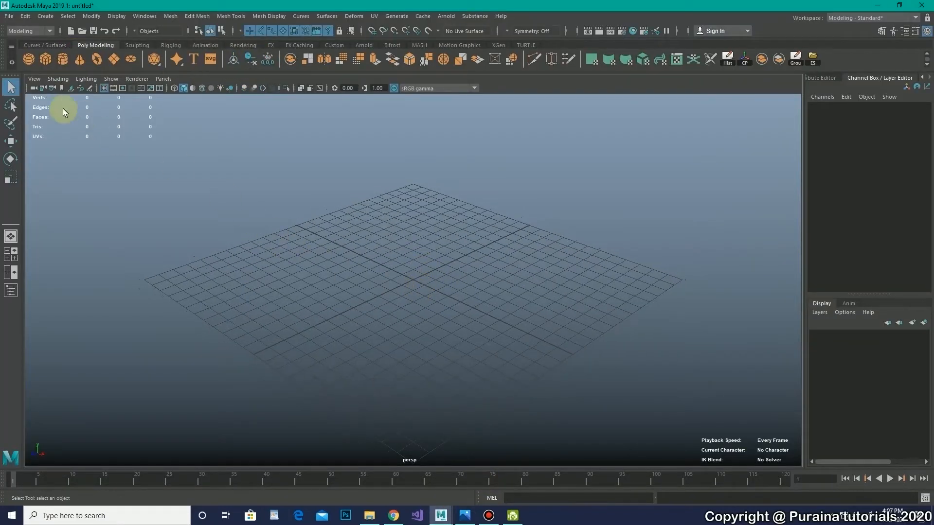
# Step: Create a polygon cube at the origin of the scene
pyautogui.click(51, 61)
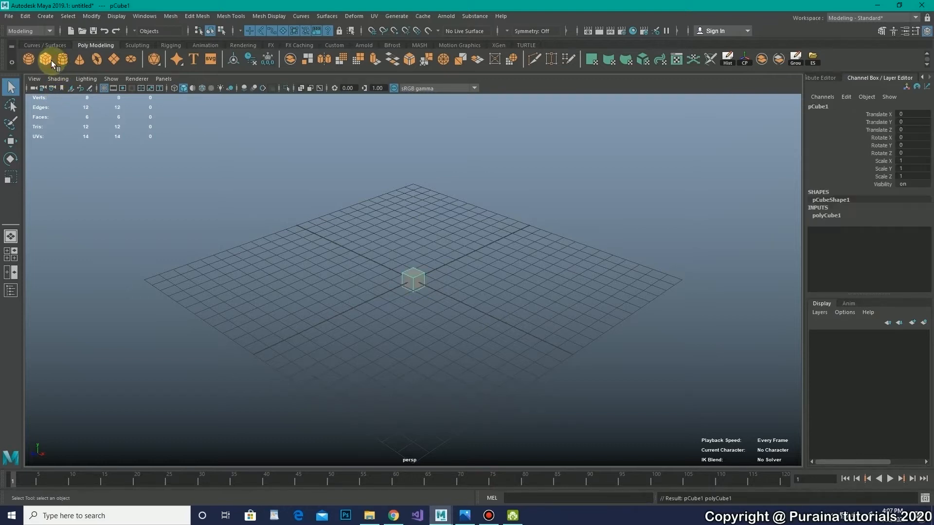
pyautogui.click(391, 320)
pyautogui.keyDown('alt'); pyautogui.moveTo(391, 320); pyautogui.dragTo(369, 336); pyautogui.keyUp('alt')
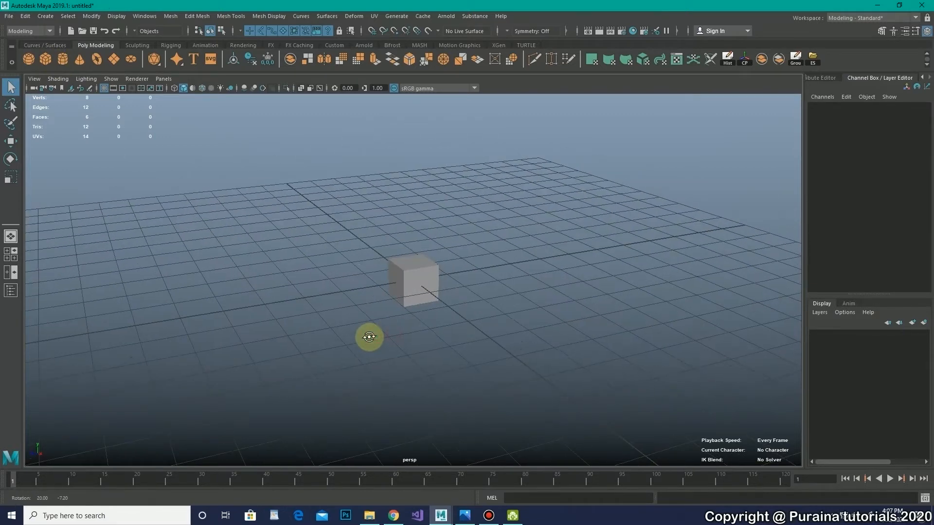
pyautogui.click(389, 299)
pyautogui.keyDown('alt'); pyautogui.moveTo(389, 299); pyautogui.dragTo(394, 340); pyautogui.keyUp('alt')
pyautogui.click(518, 449)
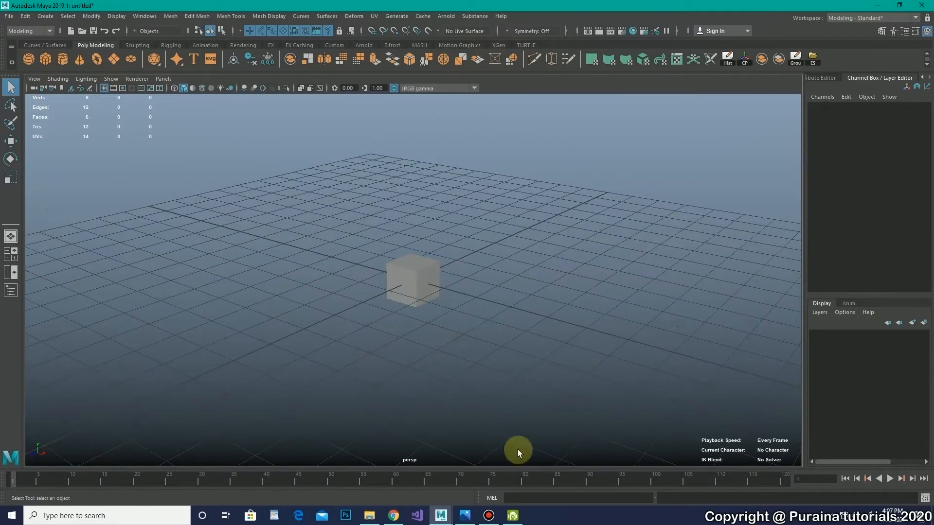
# Step: Check the pallet photo in Photos and flatten the cube in Maya to a Scale Y of about 0.134
pyautogui.click(465, 515)
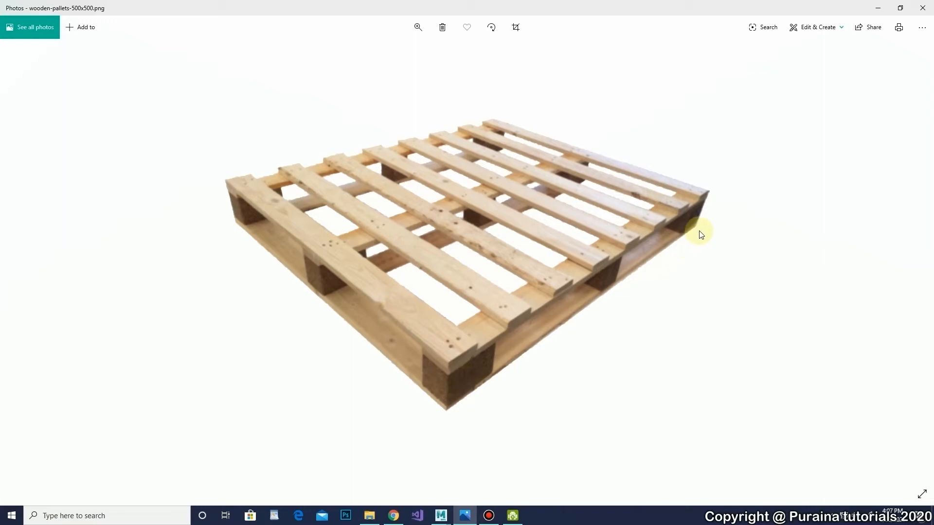
pyautogui.click(878, 8)
pyautogui.moveTo(497, 275); pyautogui.dragTo(400, 317)
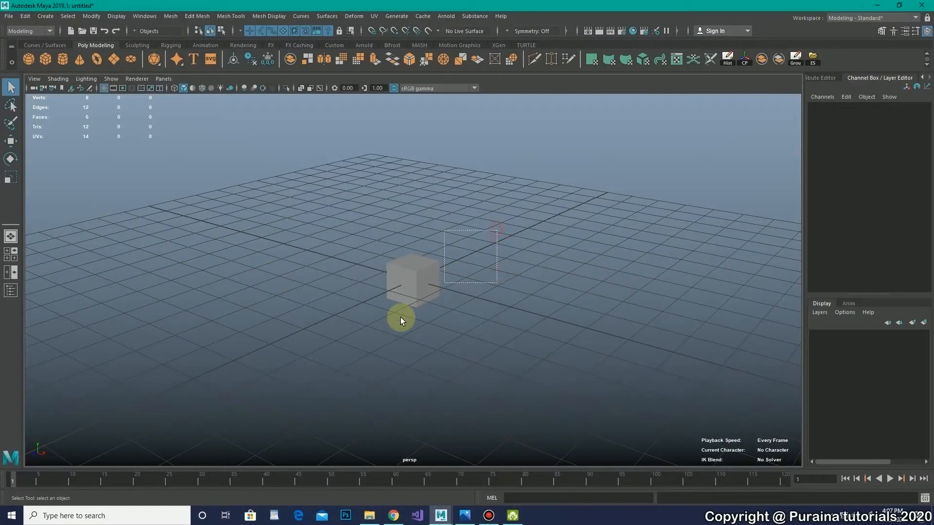
pyautogui.press('w')
pyautogui.keyDown('alt'); pyautogui.moveTo(469, 326); pyautogui.dragTo(454, 329); pyautogui.keyUp('alt')
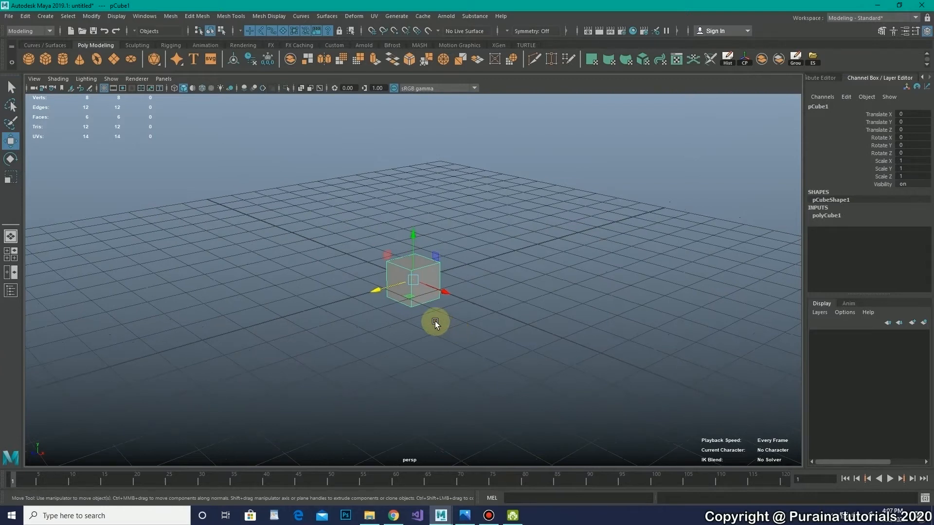
pyautogui.press('r')
pyautogui.keyDown('alt'); pyautogui.moveTo(417, 323); pyautogui.dragTo(462, 329); pyautogui.keyUp('alt')
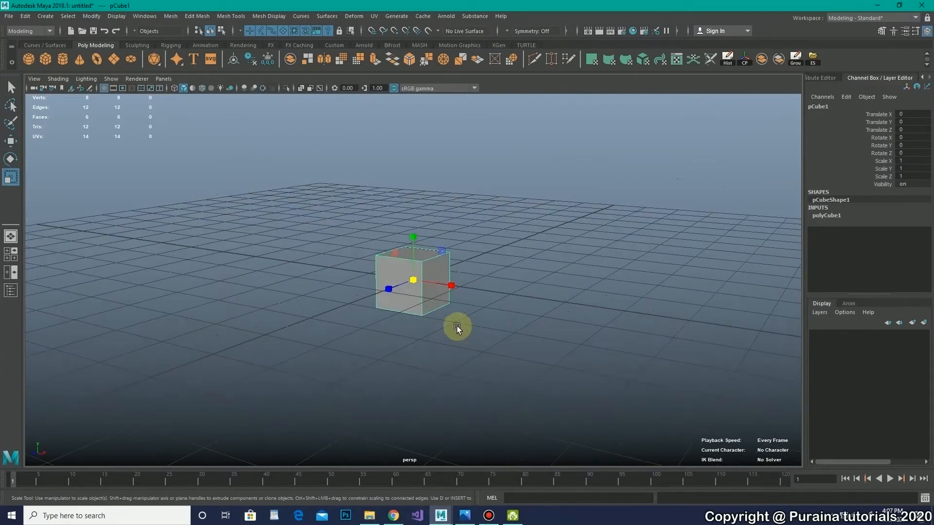
pyautogui.moveTo(416, 241); pyautogui.dragTo(396, 306)
# Step: Raise the flattened cube in the front view to a Translate Y of about 0.056 so it rests on the grid
pyautogui.press('space')
pyautogui.press('space')
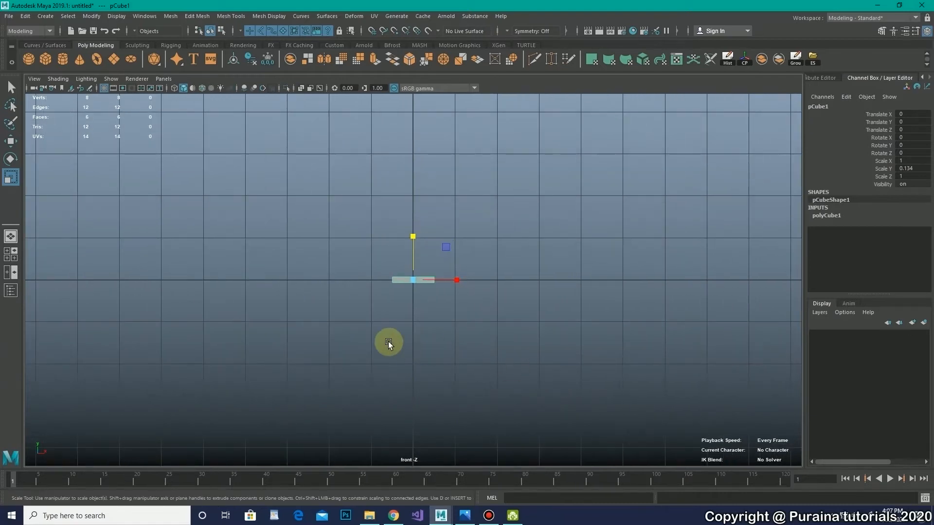
pyautogui.keyDown('alt'); pyautogui.moveTo(402, 346); pyautogui.dragTo(433, 348, button='right'); pyautogui.keyUp('alt')
pyautogui.press('w')
pyautogui.moveTo(410, 237); pyautogui.dragTo(414, 225)
pyautogui.scroll(2, 449, 276)
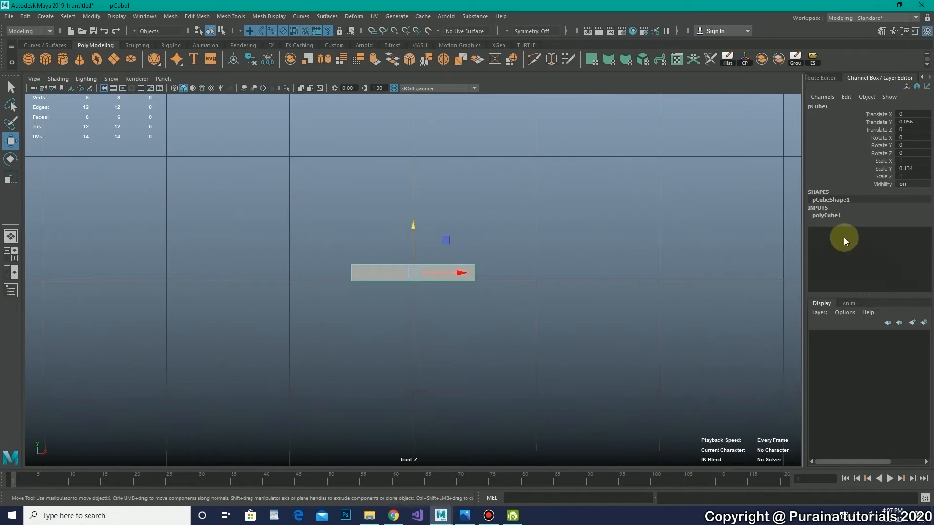
pyautogui.click(833, 216)
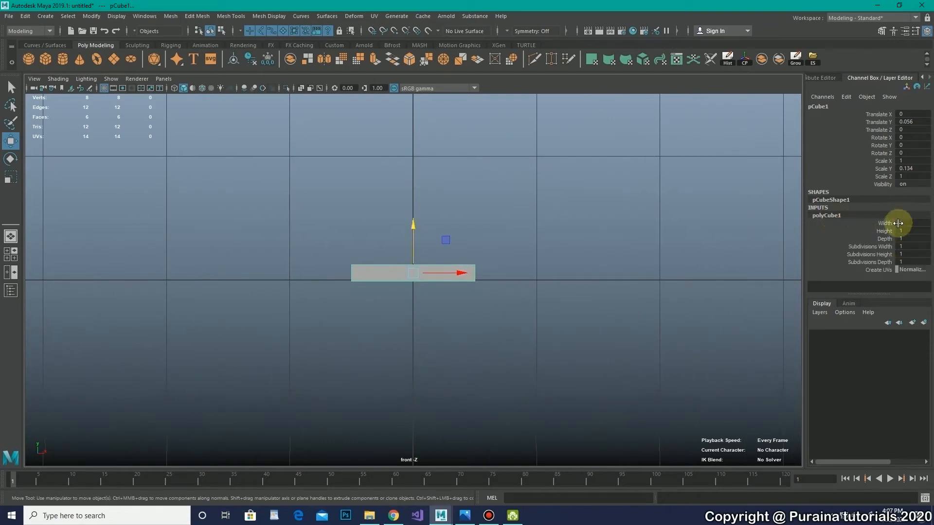
pyautogui.moveTo(546, 257); pyautogui.dragTo(418, 316)
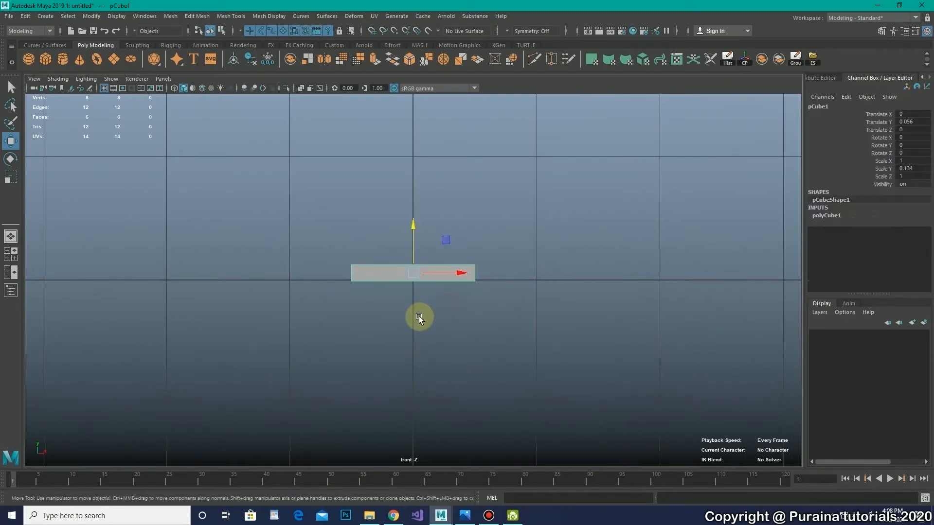
pyautogui.click(519, 267)
pyautogui.moveTo(492, 261); pyautogui.dragTo(450, 296)
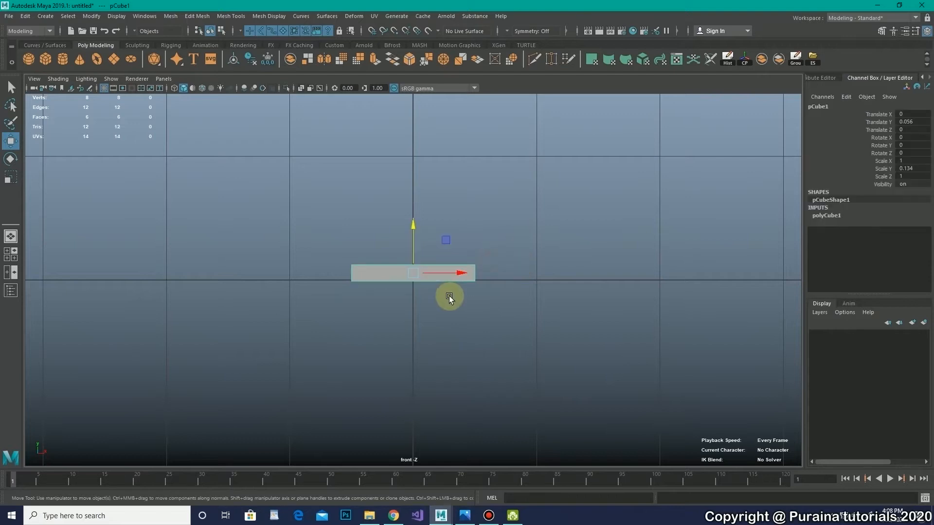
# Step: Thin the slab to a Scale Y of about 0.112 and move it to Translate X about 0.505
pyautogui.scroll(2, 489, 311)
pyautogui.press('r')
pyautogui.moveTo(415, 235); pyautogui.dragTo(415, 224)
pyautogui.press('w')
pyautogui.moveTo(459, 271); pyautogui.dragTo(527, 271)
pyautogui.click(531, 242)
pyautogui.press('space')
pyautogui.press('space')
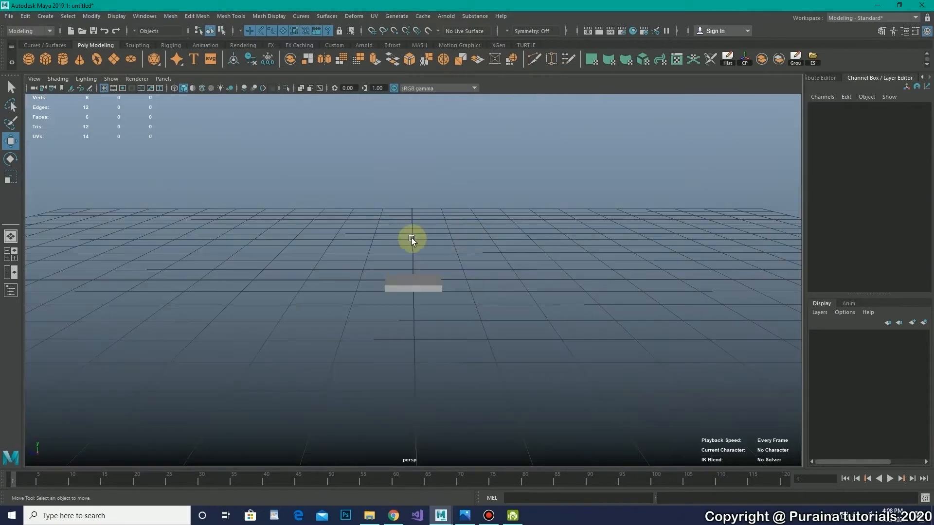
# Step: Stretch the slab into a long board by moving its back-end vertices along negative Z in the top view
pyautogui.keyDown('alt'); pyautogui.moveTo(368, 281); pyautogui.dragTo(435, 309); pyautogui.keyUp('alt')
pyautogui.click(426, 302)
pyautogui.press('r')
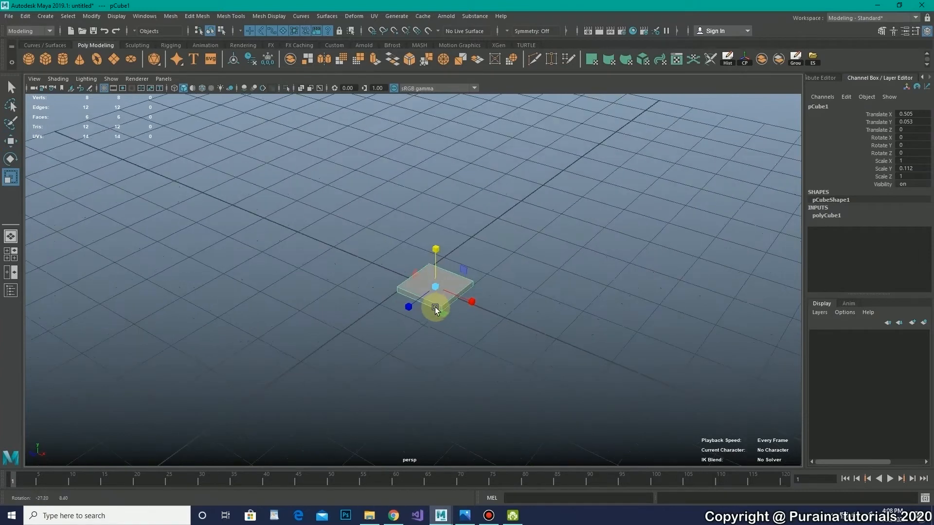
pyautogui.press('w')
pyautogui.moveTo(442, 288); pyautogui.dragTo(401, 232, button='right')
pyautogui.moveTo(403, 229); pyautogui.dragTo(486, 270)
pyautogui.moveTo(486, 270)
pyautogui.keyDown('alt'); pyautogui.mouseDown()
pyautogui.moveTo(496, 281)
pyautogui.moveTo(403, 240)
pyautogui.moveTo(499, 281)
pyautogui.mouseUp(); pyautogui.keyUp('alt')
pyautogui.press('space')
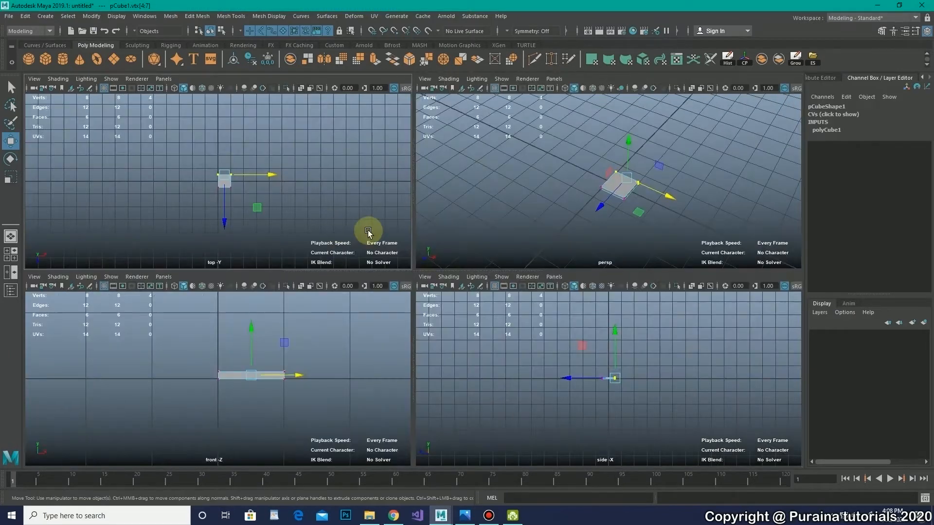
pyautogui.press('space')
pyautogui.keyDown('alt'); pyautogui.moveTo(424, 308); pyautogui.dragTo(439, 377, button='middle'); pyautogui.keyUp('alt')
pyautogui.moveTo(439, 378); pyautogui.dragTo(439, 170)
pyautogui.keyDown('alt'); pyautogui.moveTo(450, 191); pyautogui.dragTo(440, 267, button='middle'); pyautogui.keyUp('alt')
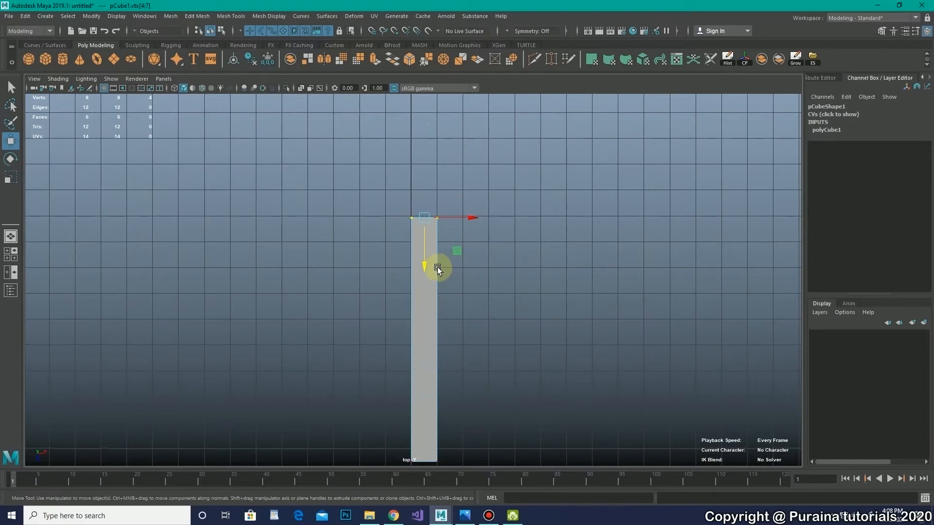
pyautogui.moveTo(424, 265); pyautogui.dragTo(424, 237)
pyautogui.keyDown('alt'); pyautogui.moveTo(424, 238); pyautogui.dragTo(487, 228, button='middle'); pyautogui.keyUp('alt')
# Step: Return to object mode and move the board along Z to a Translate Z of about -0.639
pyautogui.moveTo(436, 247); pyautogui.dragTo(437, 321, button='right')
pyautogui.moveTo(493, 228); pyautogui.dragTo(493, 229, button='right')
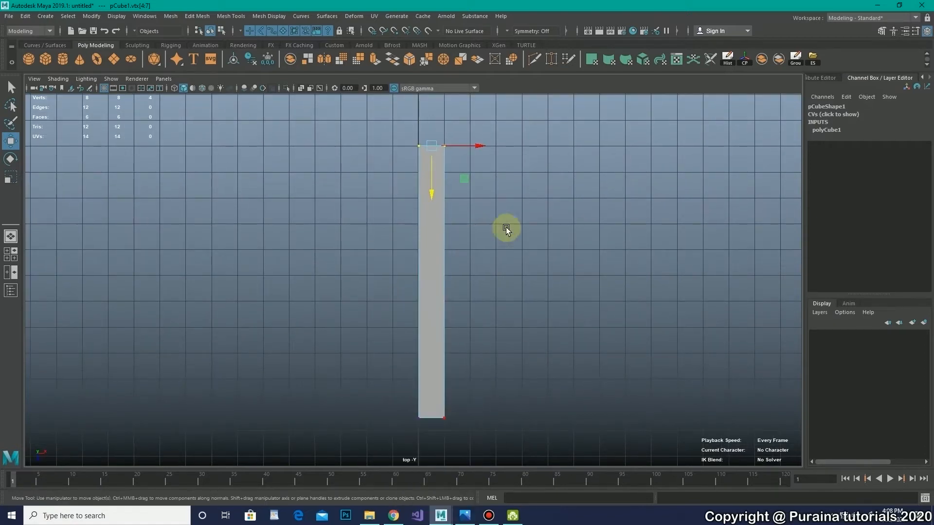
pyautogui.click(430, 411)
pyautogui.moveTo(436, 444)
pyautogui.mouseDown()
pyautogui.moveTo(435, 408)
pyautogui.moveTo(431, 431)
pyautogui.mouseUp()
pyautogui.click(510, 261)
pyautogui.click(473, 280)
# Step: Shorten the board to about 10 grid units by moving its back-end vertices, and return to object mode
pyautogui.keyDown('alt'); pyautogui.moveTo(473, 280); pyautogui.dragTo(457, 208, button='middle'); pyautogui.keyUp('alt')
pyautogui.moveTo(456, 201); pyautogui.dragTo(411, 200, button='right')
pyautogui.moveTo(438, 154); pyautogui.dragTo(485, 193)
pyautogui.moveTo(455, 224); pyautogui.dragTo(456, 234)
pyautogui.moveTo(457, 215); pyautogui.dragTo(524, 200, button='right')
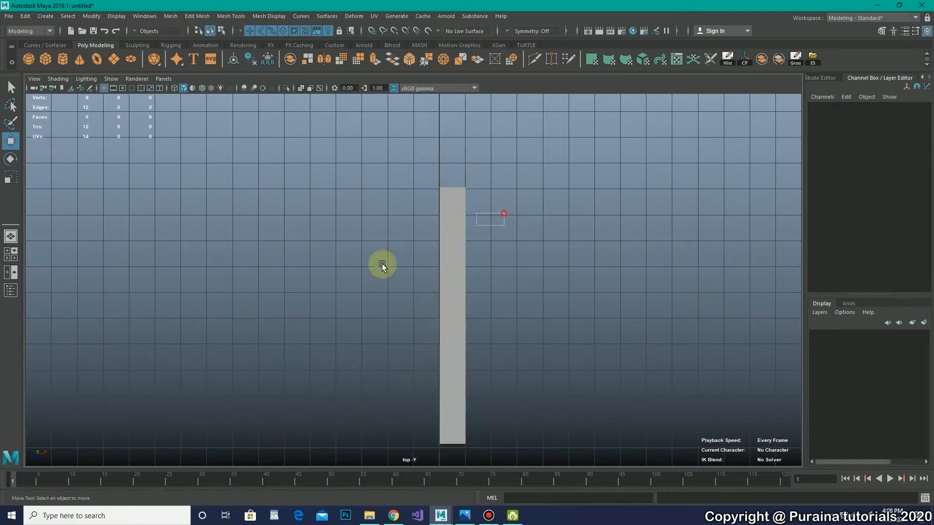
# Step: Select the board and compare its shape with the pallet photo in Photos, returning to Maya
pyautogui.click(440, 255)
pyautogui.keyDown('alt'); pyautogui.moveTo(440, 255); pyautogui.dragTo(563, 281); pyautogui.keyUp('alt')
pyautogui.click(464, 516)
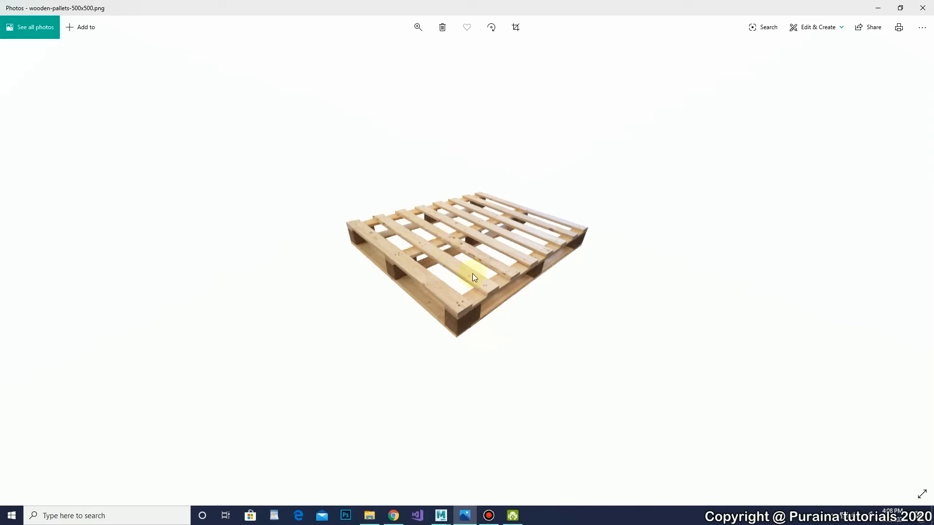
pyautogui.moveTo(441, 516)
pyautogui.click(491, 482)
# Step: Move the board in the top view to a Translate Z of about -0.489, aligning its front end with the grid axis
pyautogui.press('space')
pyautogui.press('space')
pyautogui.scroll(-2, 516, 272)
pyautogui.keyDown('alt'); pyautogui.moveTo(442, 316); pyautogui.dragTo(448, 231, button='middle'); pyautogui.keyUp('alt')
pyautogui.keyDown('alt'); pyautogui.moveTo(500, 284); pyautogui.dragTo(453, 290, button='right'); pyautogui.keyUp('alt')
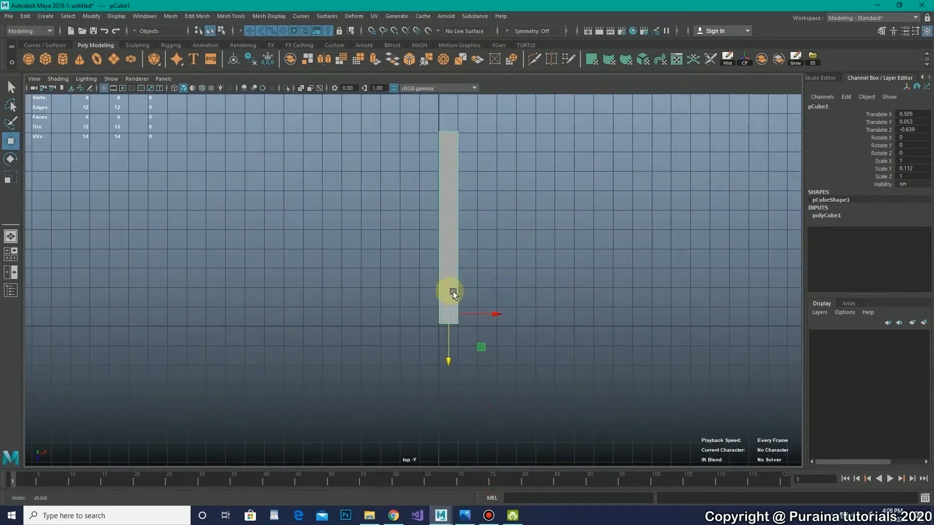
pyautogui.keyDown('alt'); pyautogui.moveTo(487, 293); pyautogui.dragTo(494, 255, button='middle'); pyautogui.keyUp('alt')
pyautogui.moveTo(460, 321); pyautogui.dragTo(460, 325)
pyautogui.keyDown('alt'); pyautogui.moveTo(482, 270); pyautogui.dragTo(483, 289, button='middle'); pyautogui.keyUp('alt')
# Step: Duplicate the board twice along negative X with equal spacing, placing the first copy at Translate X about -3.512
pyautogui.hotkey('ctrl', 'd')
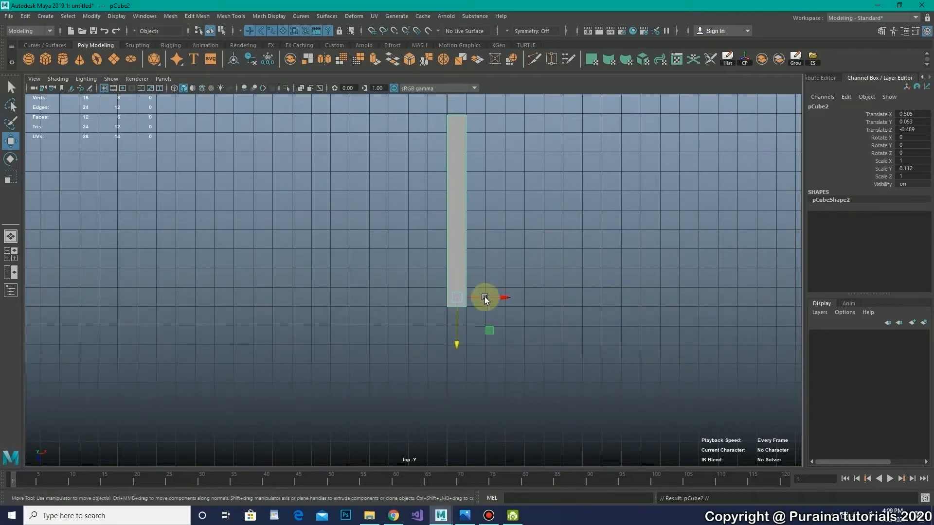
pyautogui.moveTo(506, 298); pyautogui.dragTo(428, 302)
pyautogui.keyDown('alt'); pyautogui.moveTo(433, 265); pyautogui.dragTo(428, 291, button='middle'); pyautogui.keyUp('alt')
pyautogui.moveTo(410, 244); pyautogui.dragTo(352, 279)
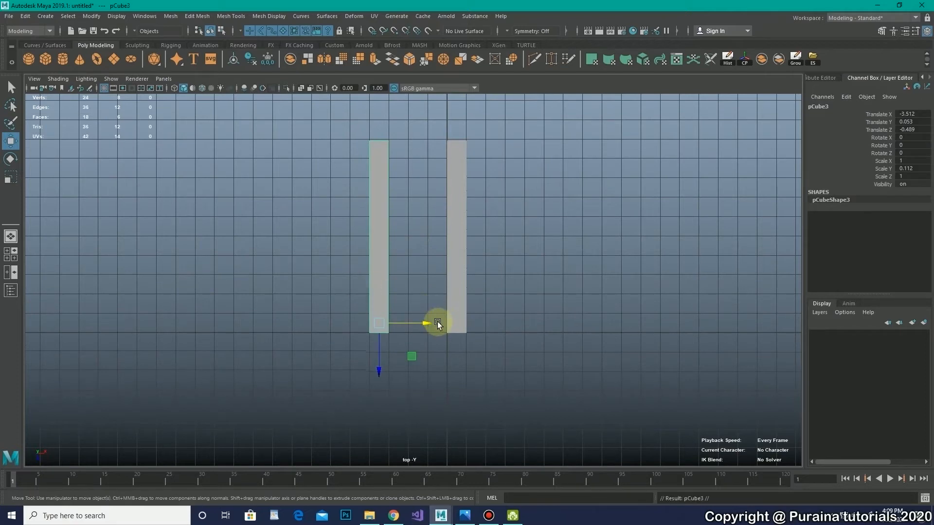
pyautogui.keyDown('shift'); pyautogui.moveTo(426, 322); pyautogui.dragTo(354, 322); pyautogui.keyUp('shift')
pyautogui.click(349, 261)
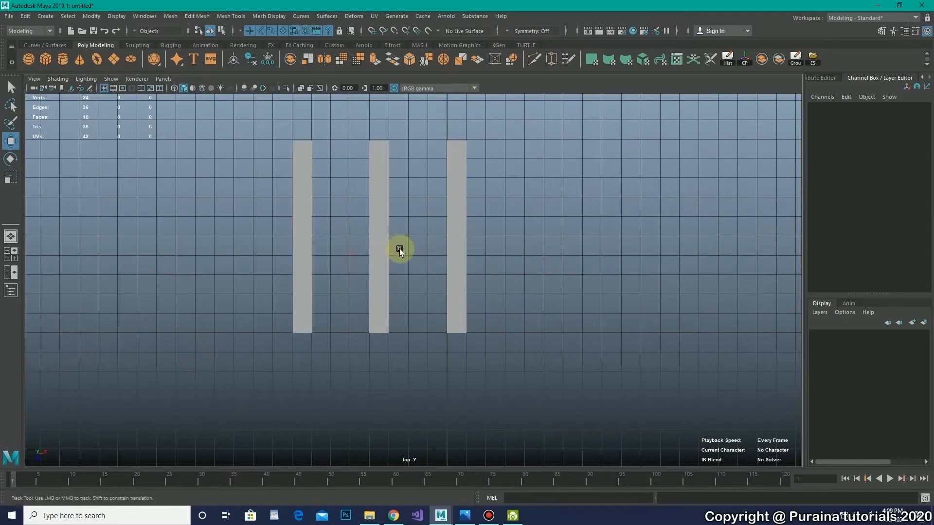
# Step: View the three boards in perspective and compare their layout with the enlarged pallet photo in Photos
pyautogui.keyDown('alt'); pyautogui.moveTo(423, 231); pyautogui.dragTo(422, 240, button='middle'); pyautogui.keyUp('alt')
pyautogui.press('space')
pyautogui.press('space')
pyautogui.keyDown('alt'); pyautogui.moveTo(494, 278); pyautogui.dragTo(375, 308); pyautogui.keyUp('alt')
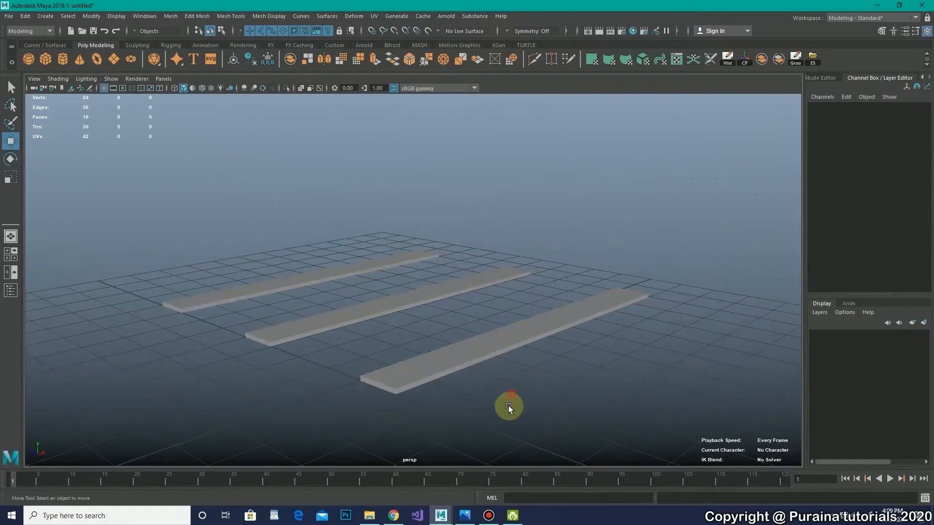
pyautogui.click(465, 516)
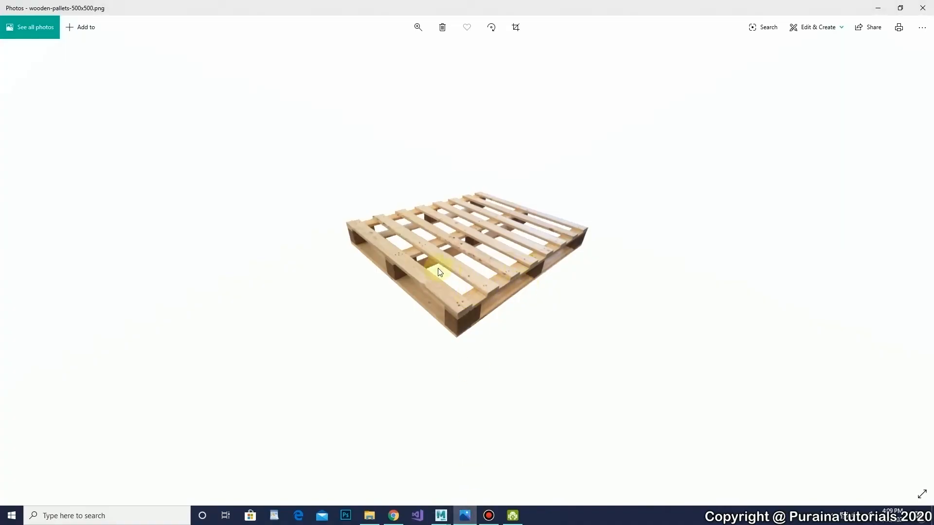
pyautogui.scroll(5, 414, 243)
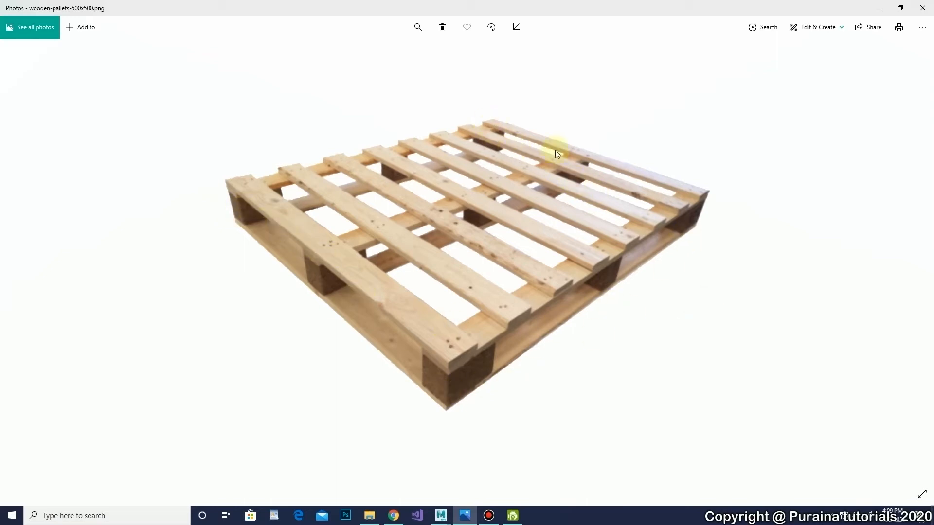
pyautogui.click(877, 9)
# Step: Duplicate the original board and slide the copy along X to a Translate X of about -0.64
pyautogui.keyDown('alt'); pyautogui.moveTo(446, 343); pyautogui.dragTo(509, 381); pyautogui.keyUp('alt')
pyautogui.click(431, 349)
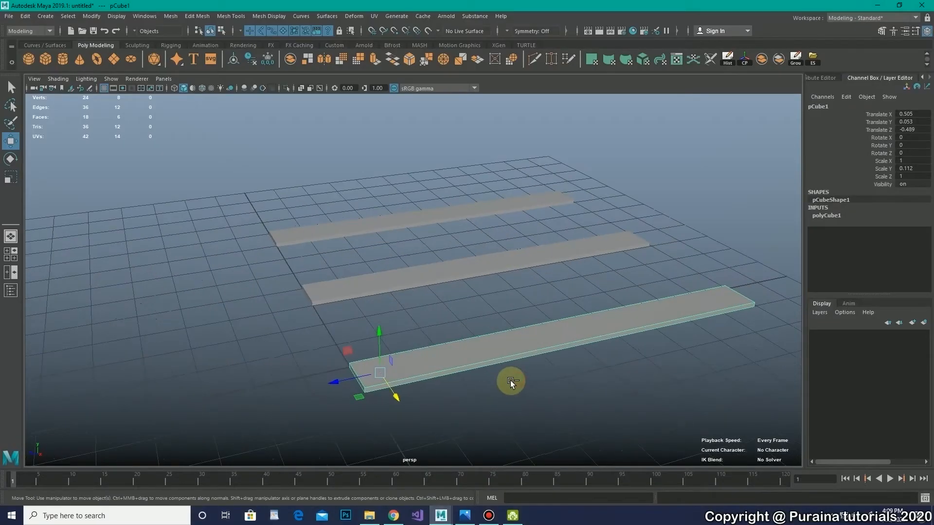
pyautogui.hotkey('ctrl', 'd')
pyautogui.moveTo(399, 397); pyautogui.dragTo(378, 369)
# Step: Rotate the copied board in the top view to a Rotate Y of 90 so it crosses the other boards
pyautogui.press('space')
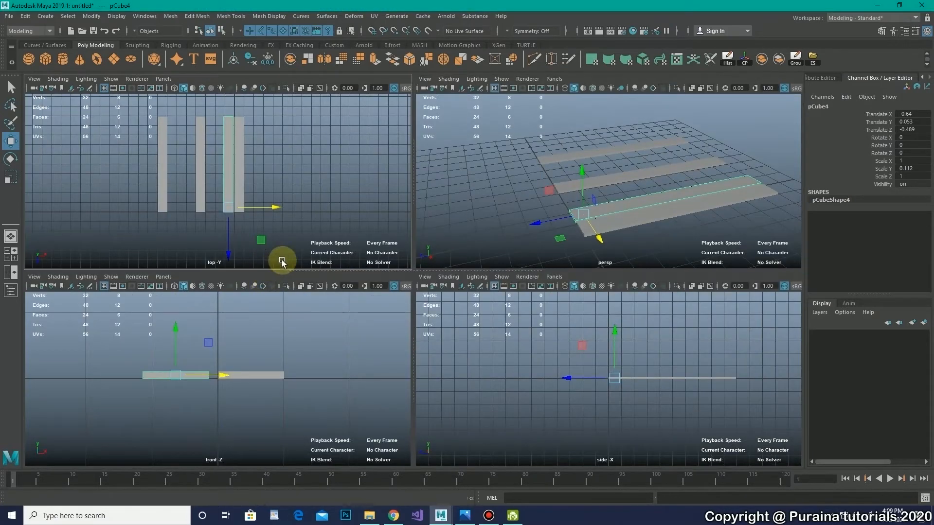
pyautogui.press('space')
pyautogui.press('e')
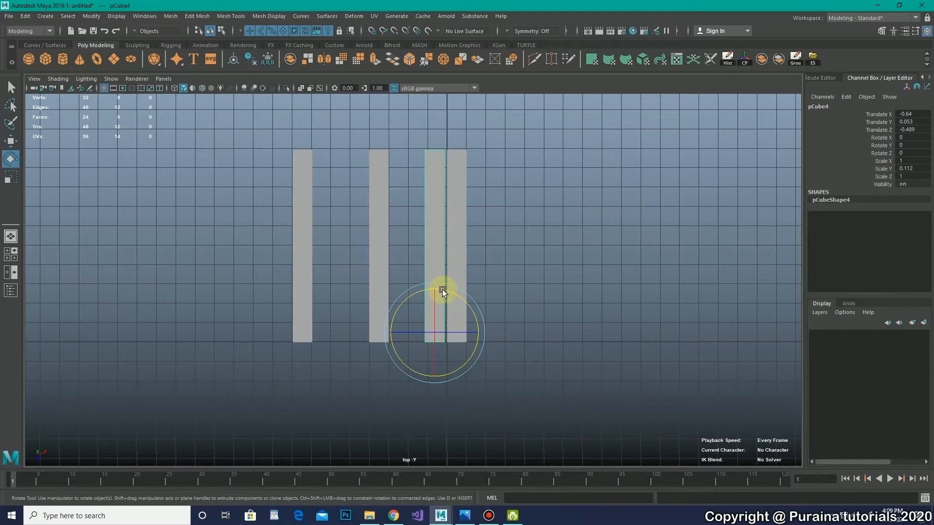
pyautogui.moveTo(457, 366); pyautogui.dragTo(518, 288)
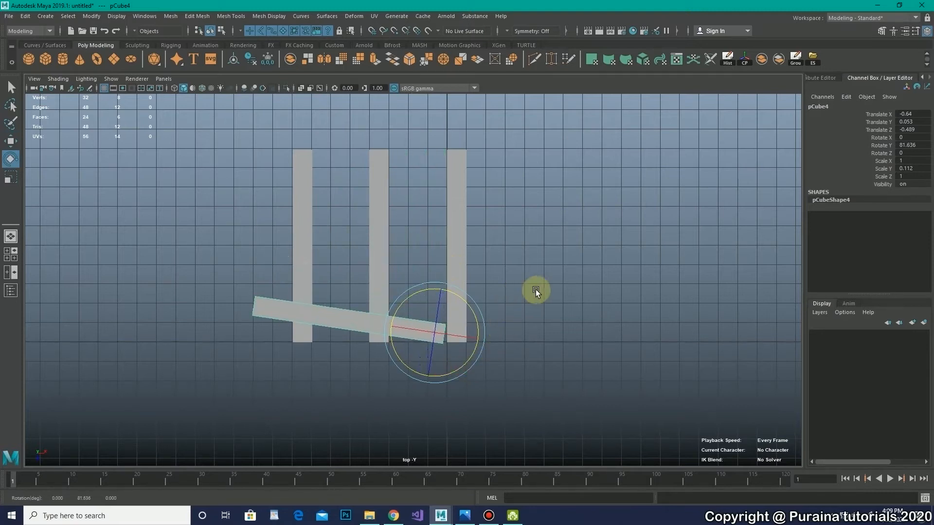
pyautogui.doubleClick(907, 145)
pyautogui.press('Return')
pyautogui.click(642, 338)
pyautogui.moveTo(411, 281); pyautogui.dragTo(407, 352)
# Step: Move the crosswise board to Translate X about 0.506 in wireframe, aligning its end with the original board's outer edge
pyautogui.press('w')
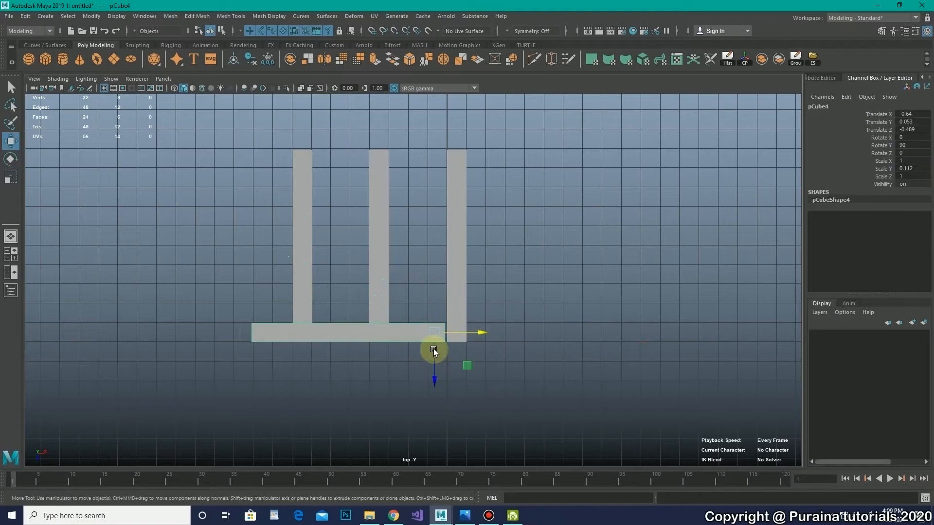
pyautogui.moveTo(477, 335); pyautogui.dragTo(501, 341)
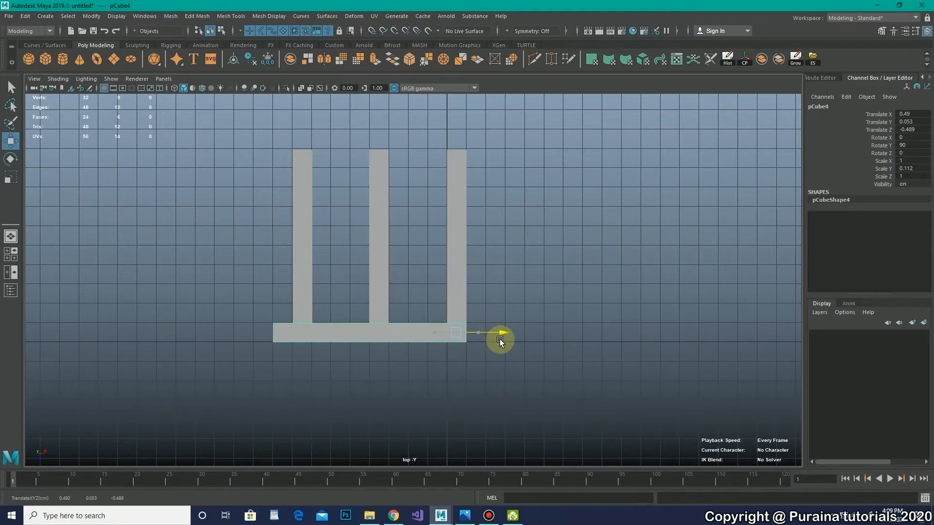
pyautogui.press('4')
pyautogui.keyDown('alt'); pyautogui.moveTo(389, 334); pyautogui.dragTo(632, 393, button='right'); pyautogui.keyUp('alt')
pyautogui.moveTo(539, 309)
pyautogui.keyDown('alt'); pyautogui.mouseDown(button='middle')
pyautogui.moveTo(503, 290)
pyautogui.moveTo(480, 221)
pyautogui.mouseUp(button='middle'); pyautogui.keyUp('alt')
pyautogui.keyDown('alt'); pyautogui.moveTo(501, 316); pyautogui.dragTo(555, 348, button='right'); pyautogui.keyUp('alt')
pyautogui.moveTo(508, 328); pyautogui.dragTo(511, 329)
pyautogui.keyDown('alt'); pyautogui.moveTo(49, 248); pyautogui.dragTo(421, 276, button='middle'); pyautogui.keyUp('alt')
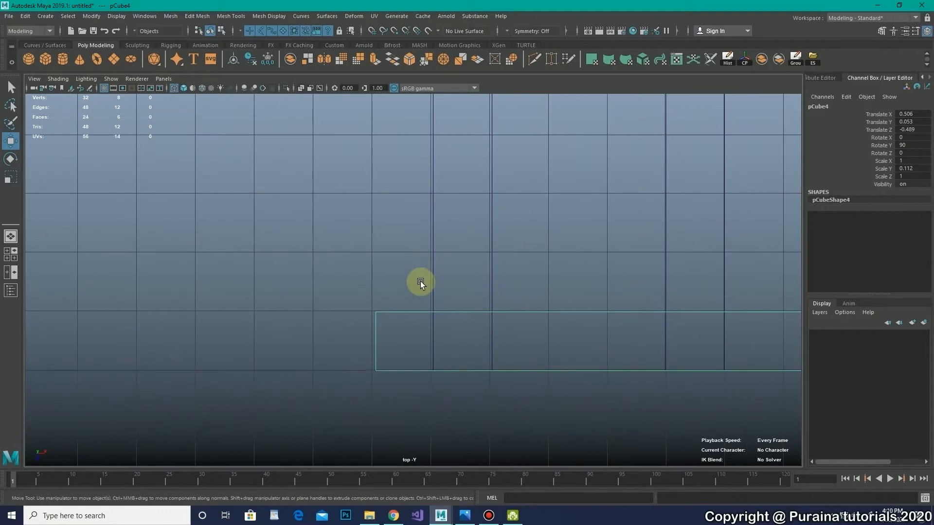
# Step: Shorten the crosswise board by moving its overhanging end vertices along X to the farthest board's outer edge in the top view
pyautogui.moveTo(414, 308); pyautogui.dragTo(349, 255, button='right')
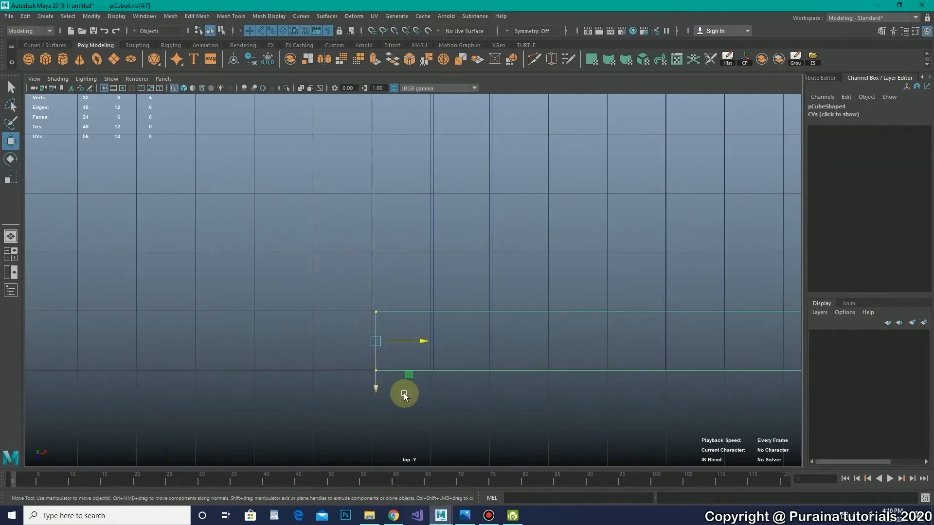
pyautogui.moveTo(415, 339); pyautogui.dragTo(481, 340)
pyautogui.keyDown('alt'); pyautogui.moveTo(515, 331); pyautogui.dragTo(387, 334, button='middle'); pyautogui.keyUp('alt')
pyautogui.moveTo(415, 247); pyautogui.dragTo(481, 217, button='right')
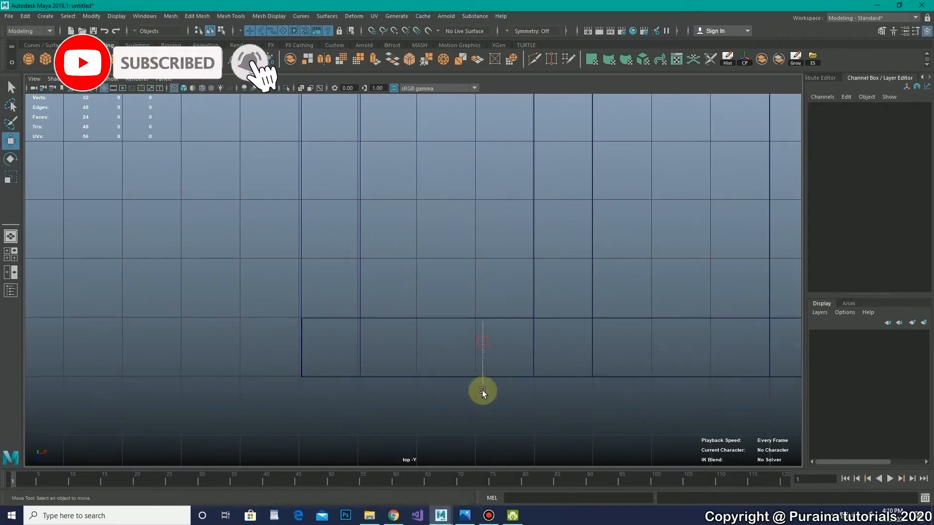
# Step: View the four-board base in perspective and examine the corner blocks in the enlarged pallet photo in Photos
pyautogui.press('space')
pyautogui.press('space')
pyautogui.keyDown('alt'); pyautogui.moveTo(477, 255); pyautogui.dragTo(497, 257); pyautogui.keyUp('alt')
pyautogui.click(456, 247)
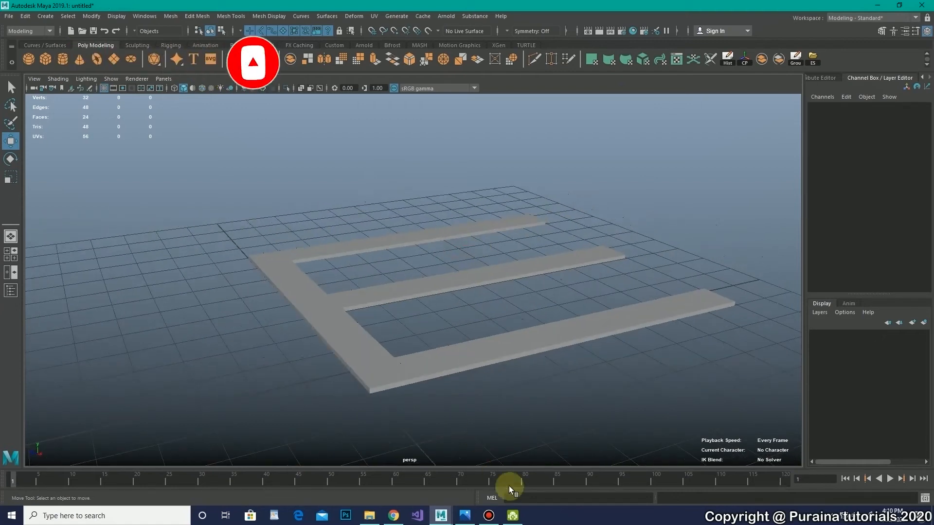
pyautogui.click(467, 517)
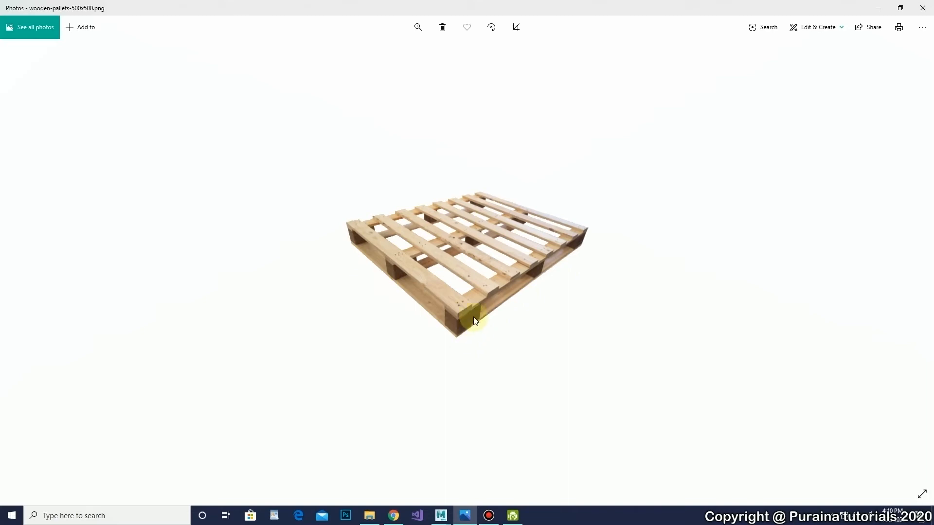
pyautogui.keyDown('ctrl'); pyautogui.scroll(2, 468, 310); pyautogui.keyUp('ctrl')
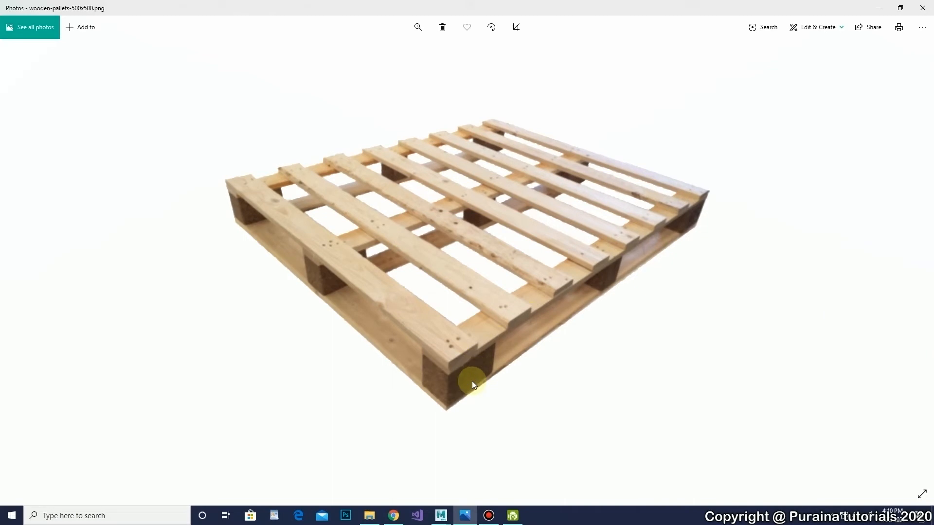
pyautogui.click(878, 7)
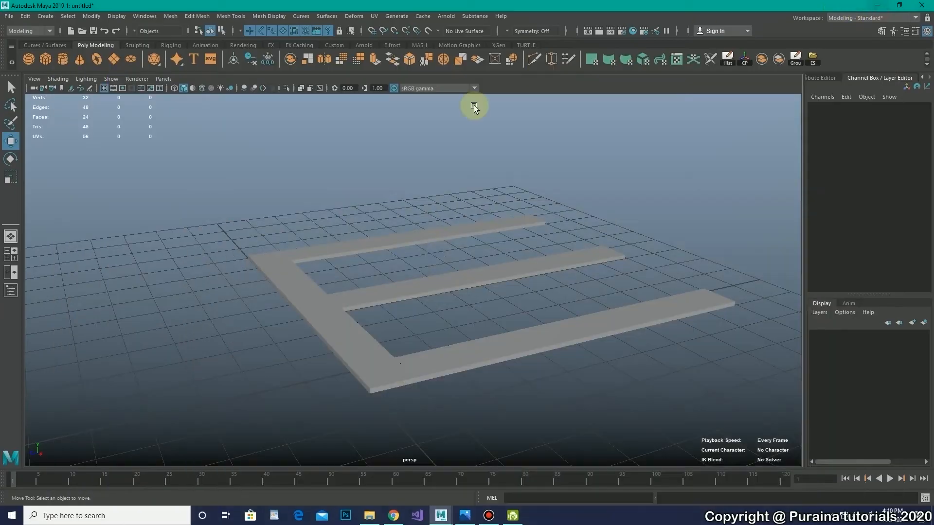
# Step: Inspect up close the corner where the crosswise board overlaps the original board
pyautogui.keyDown('alt'); pyautogui.moveTo(409, 295); pyautogui.dragTo(424, 305); pyautogui.keyUp('alt')
pyautogui.click(402, 366)
pyautogui.scroll(5, 431, 400)
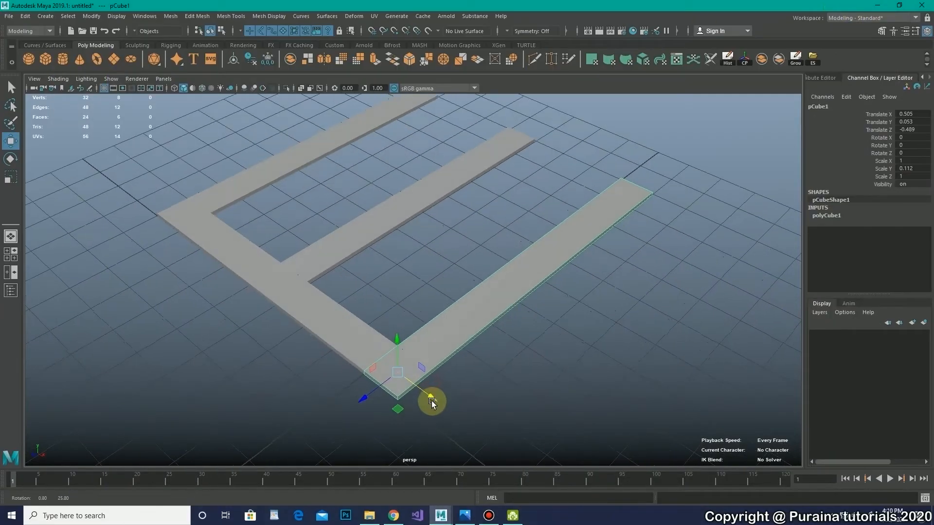
pyautogui.scroll(-3, 440, 397)
pyautogui.keyDown('alt'); pyautogui.moveTo(475, 378); pyautogui.dragTo(428, 358); pyautogui.keyUp('alt')
pyautogui.scroll(4, 433, 390)
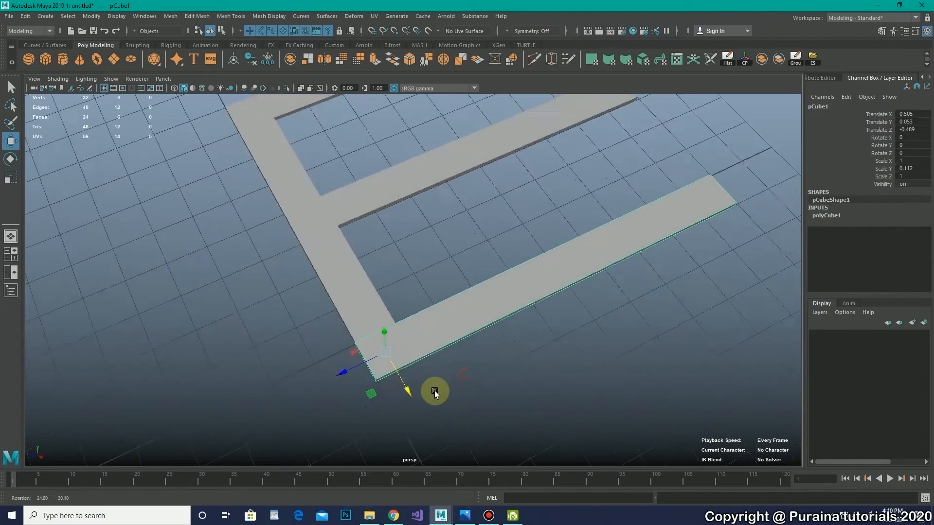
pyautogui.scroll(-3, 486, 406)
pyautogui.scroll(4, 375, 296)
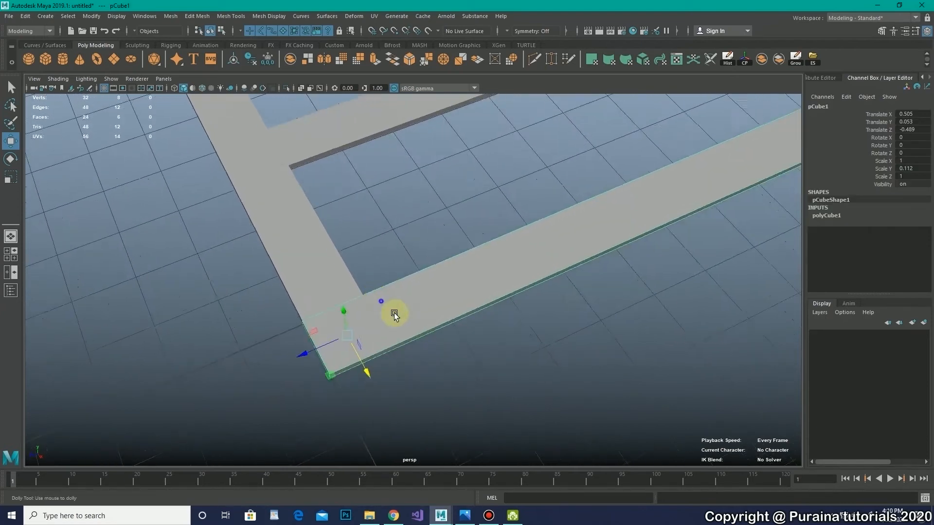
pyautogui.scroll(1, 364, 299)
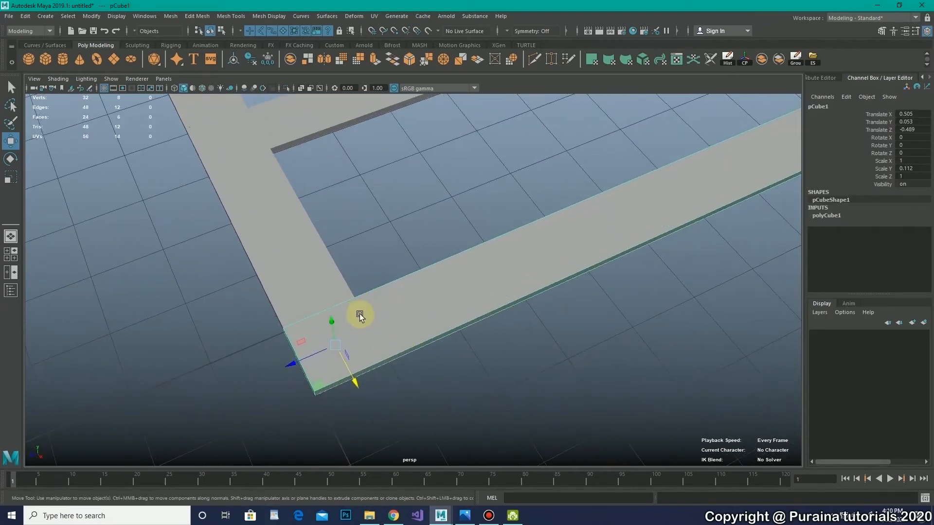
pyautogui.keyDown('alt'); pyautogui.moveTo(370, 309); pyautogui.dragTo(371, 298, button='middle'); pyautogui.keyUp('alt')
pyautogui.click(369, 250)
pyautogui.keyDown('alt'); pyautogui.moveTo(396, 273); pyautogui.dragTo(383, 334); pyautogui.keyUp('alt')
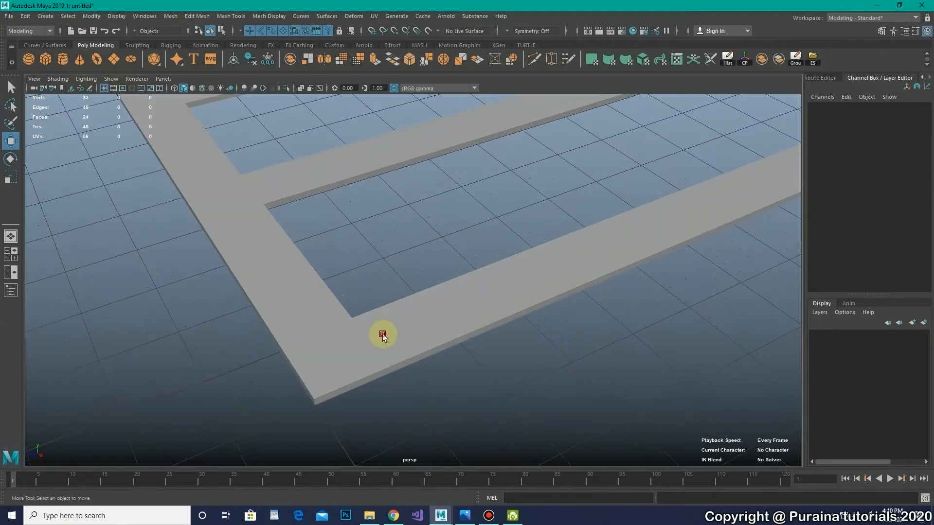
pyautogui.click(383, 333)
pyautogui.keyDown('alt'); pyautogui.moveTo(365, 339); pyautogui.dragTo(370, 315, button='middle'); pyautogui.keyUp('alt')
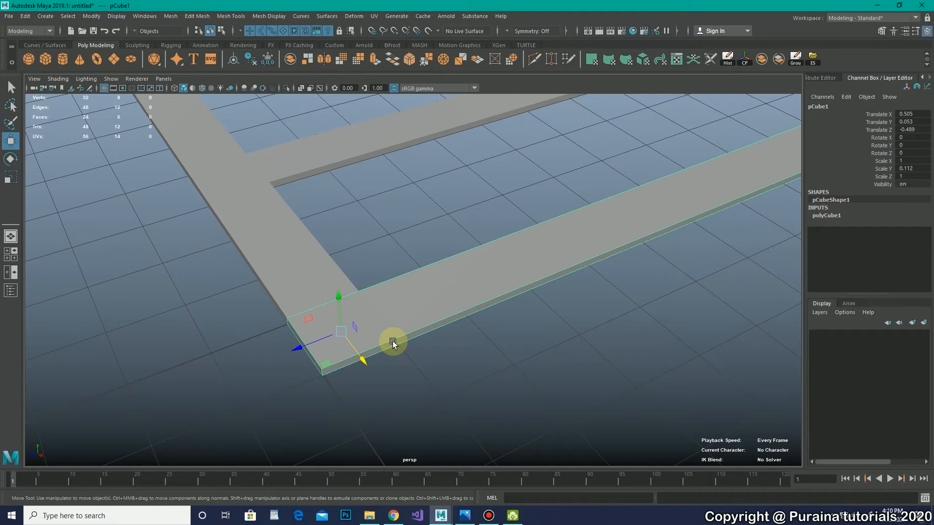
pyautogui.click(443, 369)
pyautogui.keyDown('alt'); pyautogui.moveTo(442, 369); pyautogui.dragTo(430, 368); pyautogui.keyUp('alt')
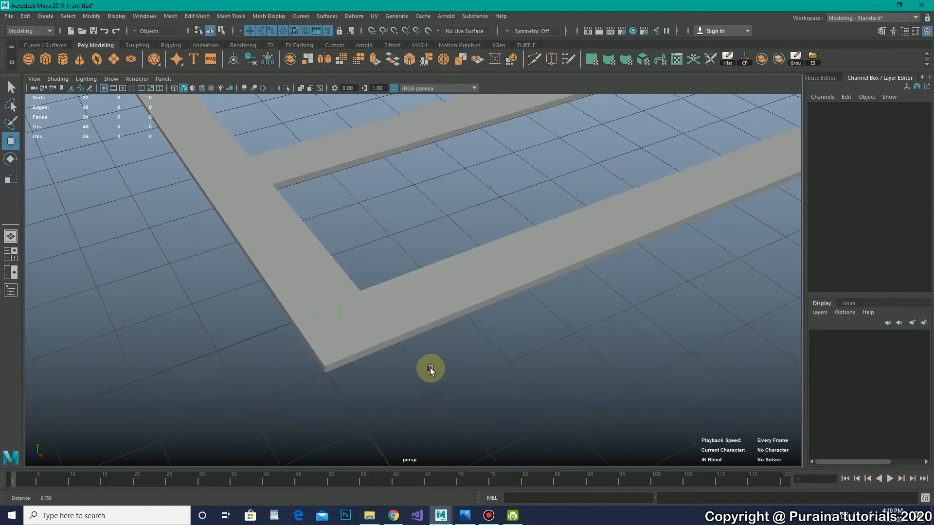
# Step: Create a new polygon cube and move it onto the corner at Translate X 0.465 and Translate Z -0.479
pyautogui.click(47, 59)
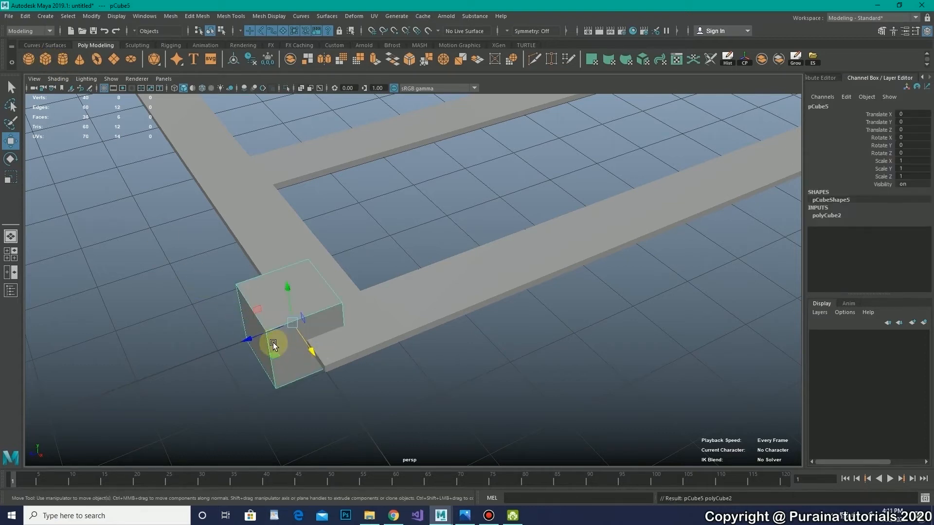
pyautogui.moveTo(270, 329); pyautogui.dragTo(287, 325)
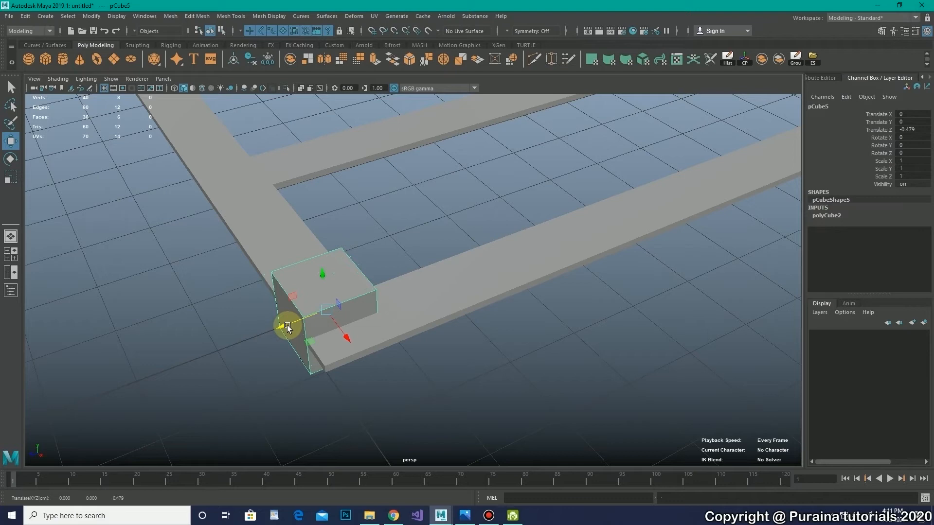
pyautogui.moveTo(286, 325); pyautogui.dragTo(364, 354)
# Step: Align the cube with the corner in the top view at Translate X 0.5 and Translate Z -0.494
pyautogui.press('space')
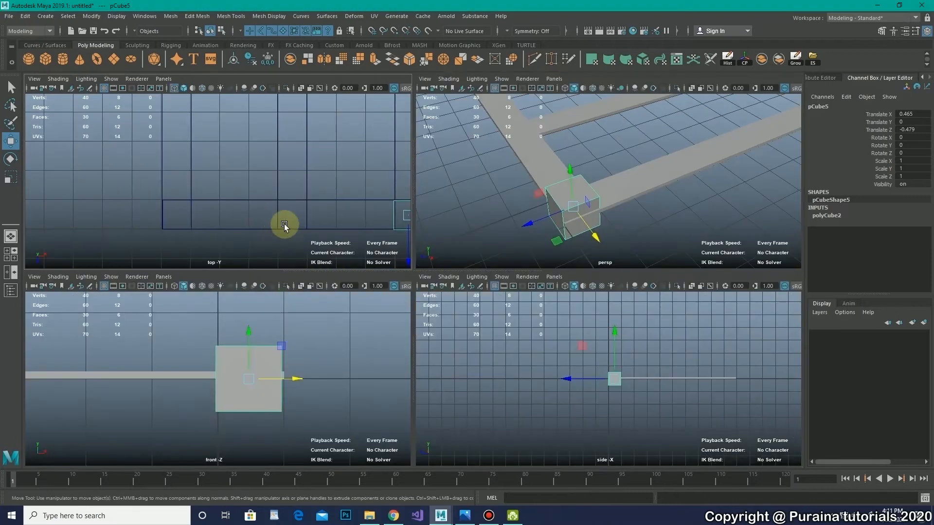
pyautogui.press('space')
pyautogui.scroll(-2, 171, 224)
pyautogui.keyDown('alt'); pyautogui.moveTo(419, 291); pyautogui.dragTo(238, 255, button='middle'); pyautogui.keyUp('alt')
pyautogui.keyDown('alt'); pyautogui.moveTo(238, 255); pyautogui.dragTo(375, 302, button='right'); pyautogui.keyUp('alt')
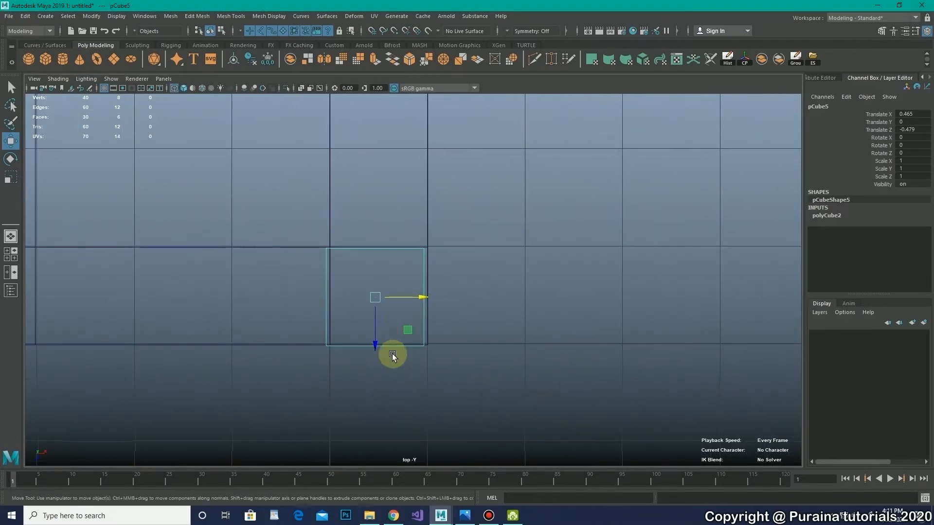
pyautogui.moveTo(376, 349); pyautogui.dragTo(375, 346)
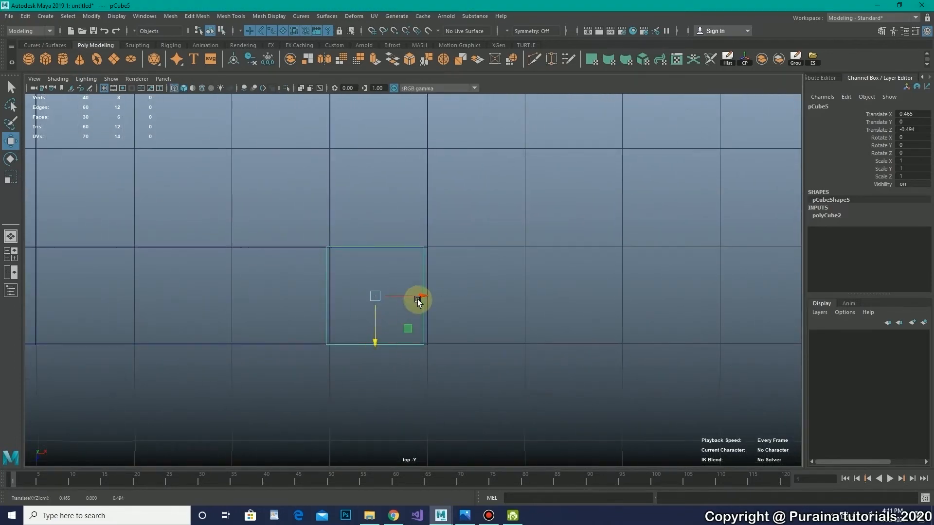
pyautogui.moveTo(424, 297); pyautogui.dragTo(425, 298)
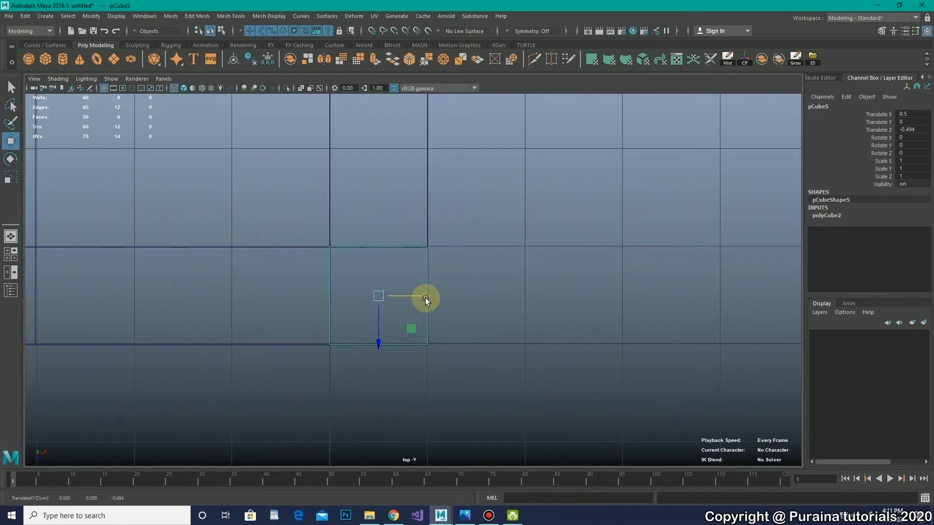
# Step: Raise the cube in the side view to Translate Y 0.6 so it rests on top of the boards
pyautogui.press('space')
pyautogui.press('space')
pyautogui.keyDown('alt'); pyautogui.moveTo(559, 347); pyautogui.dragTo(533, 372, button='middle'); pyautogui.keyUp('alt')
pyautogui.scroll(7, 538, 350)
pyautogui.moveTo(395, 287); pyautogui.dragTo(394, 246)
# Step: Lower the cube's four top vertices slightly to shorten the block, and return to object selection
pyautogui.moveTo(395, 258); pyautogui.dragTo(332, 232, button='right')
pyautogui.moveTo(304, 213); pyautogui.dragTo(451, 279)
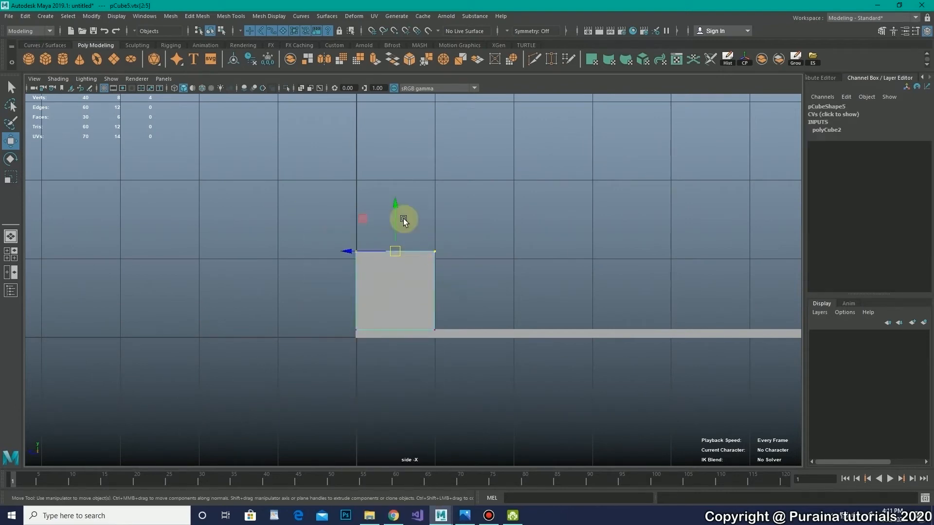
pyautogui.moveTo(396, 205); pyautogui.dragTo(396, 217)
pyautogui.moveTo(395, 265); pyautogui.dragTo(445, 226, button='right')
# Step: Nudge the corner block along X in perspective to Translate X 0.507, flush with the original board's outer edge
pyautogui.press('space')
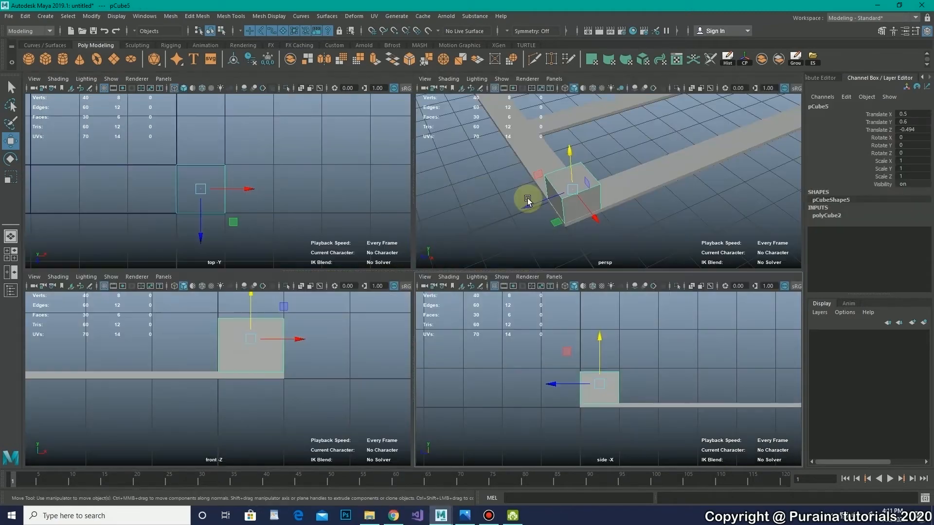
pyautogui.press('space')
pyautogui.click(390, 223)
pyautogui.keyDown('alt'); pyautogui.moveTo(390, 224); pyautogui.dragTo(473, 273); pyautogui.keyUp('alt')
pyautogui.keyDown('alt'); pyautogui.moveTo(473, 273); pyautogui.dragTo(538, 281, button='right'); pyautogui.keyUp('alt')
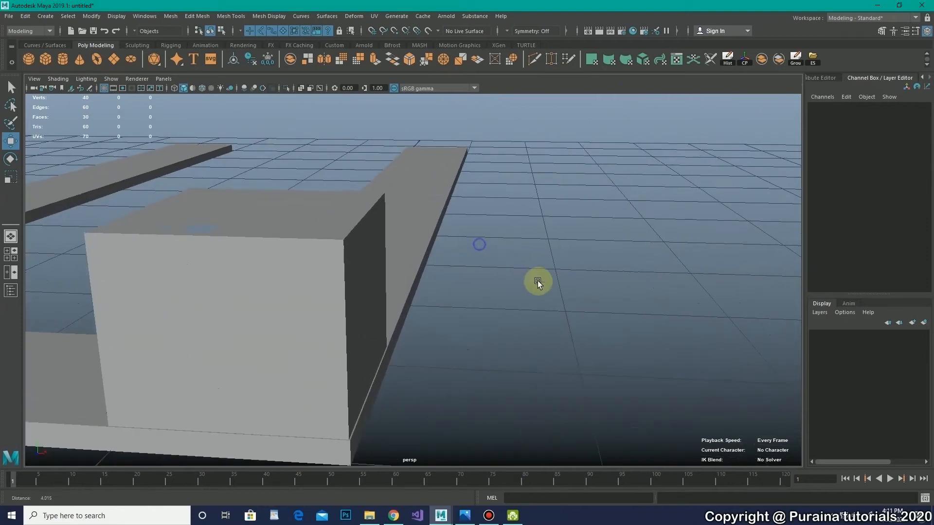
pyautogui.click(342, 315)
pyautogui.keyDown('alt'); pyautogui.moveTo(343, 315); pyautogui.dragTo(280, 333, button='right'); pyautogui.keyUp('alt')
pyautogui.keyDown('alt'); pyautogui.moveTo(280, 334); pyautogui.dragTo(292, 299, button='middle'); pyautogui.keyUp('alt')
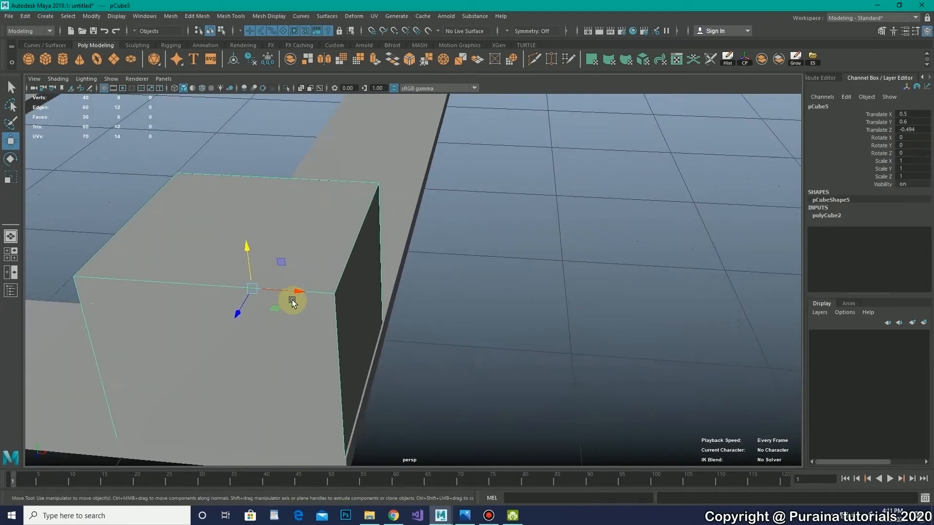
pyautogui.moveTo(296, 293); pyautogui.dragTo(298, 294)
# Step: Inspect the corner block's fit on the boards from several angles
pyautogui.click(485, 366)
pyautogui.keyDown('alt'); pyautogui.moveTo(484, 367); pyautogui.dragTo(385, 291); pyautogui.keyUp('alt')
pyautogui.click(458, 313)
pyautogui.press('f')
pyautogui.keyDown('alt'); pyautogui.moveTo(457, 308); pyautogui.dragTo(477, 306); pyautogui.keyUp('alt')
pyautogui.click(579, 292)
pyautogui.keyDown('alt'); pyautogui.moveTo(579, 291); pyautogui.dragTo(392, 319); pyautogui.keyUp('alt')
pyautogui.scroll(-3, 393, 316)
pyautogui.scroll(5, 407, 323)
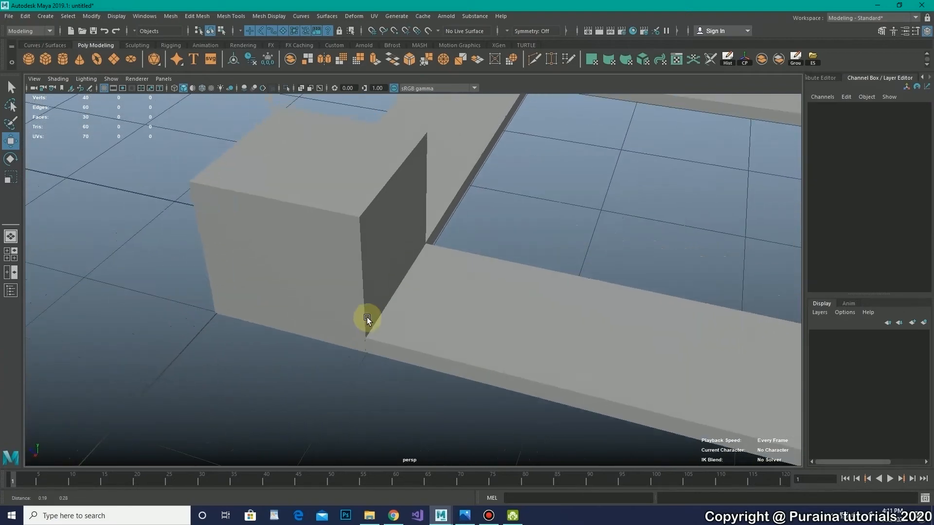
pyautogui.scroll(-3, 358, 244)
# Step: Lengthen the corner block by moving its inner-side vertices slightly along Z, away from the board's end
pyautogui.click(358, 244)
pyautogui.moveTo(358, 245); pyautogui.dragTo(311, 245, button='right')
pyautogui.keyDown('alt'); pyautogui.moveTo(312, 244); pyautogui.dragTo(337, 243); pyautogui.keyUp('alt')
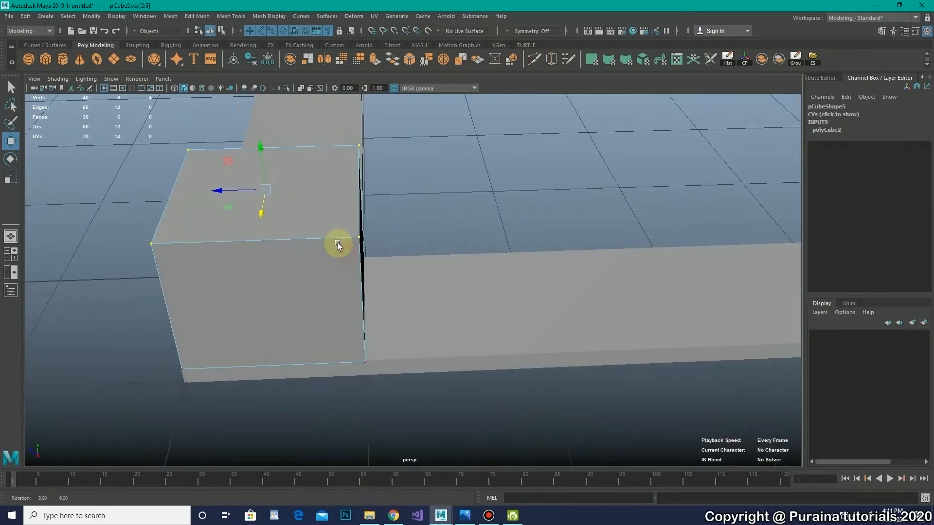
pyautogui.moveTo(335, 130); pyautogui.dragTo(395, 384)
pyautogui.moveTo(315, 253); pyautogui.dragTo(400, 276)
pyautogui.moveTo(400, 276); pyautogui.dragTo(594, 166, button='right')
# Step: Compare the lengthened corner block with the block proportions in the enlarged pallet photo in Photos
pyautogui.keyDown('alt'); pyautogui.moveTo(594, 167); pyautogui.dragTo(471, 463); pyautogui.keyUp('alt')
pyautogui.click(465, 516)
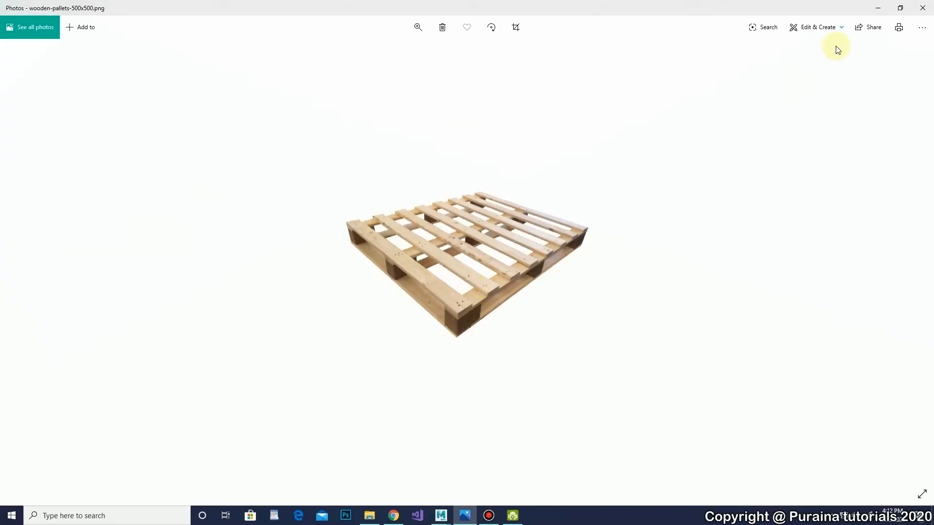
pyautogui.scroll(2, 653, 161)
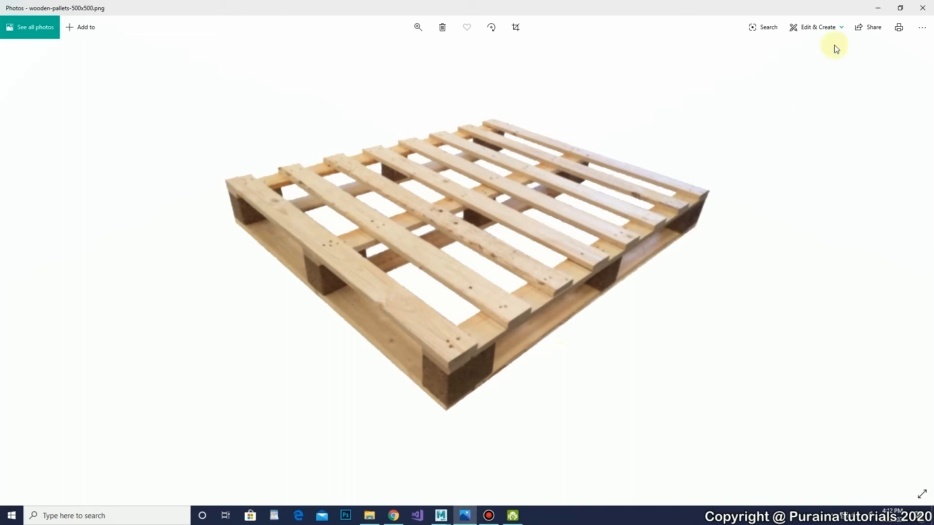
pyautogui.click(879, 8)
# Step: Nudge the corner block's outer-end vertices along Z to sit flush with the crosswise board's outer edge
pyautogui.keyDown('alt'); pyautogui.moveTo(524, 334); pyautogui.dragTo(285, 309, button='right'); pyautogui.keyUp('alt')
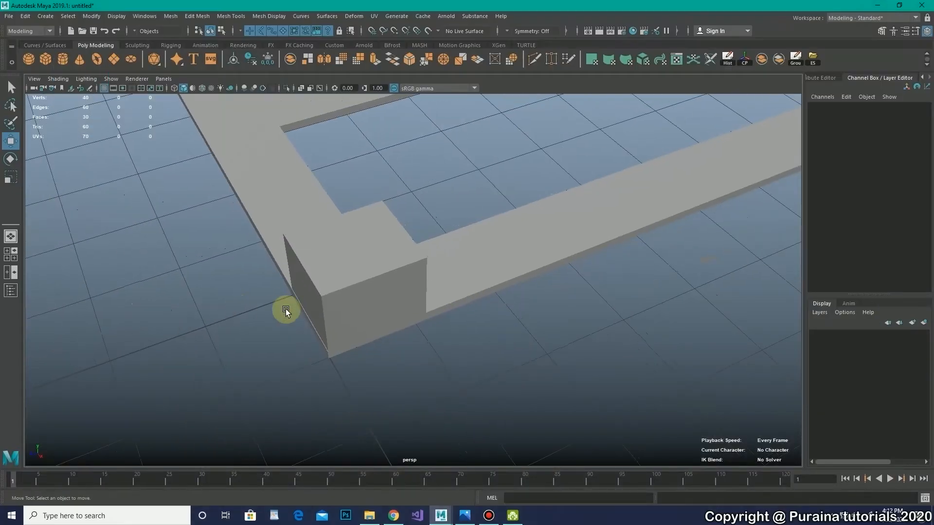
pyautogui.keyDown('alt'); pyautogui.moveTo(285, 308); pyautogui.dragTo(376, 320, button='middle'); pyautogui.keyUp('alt')
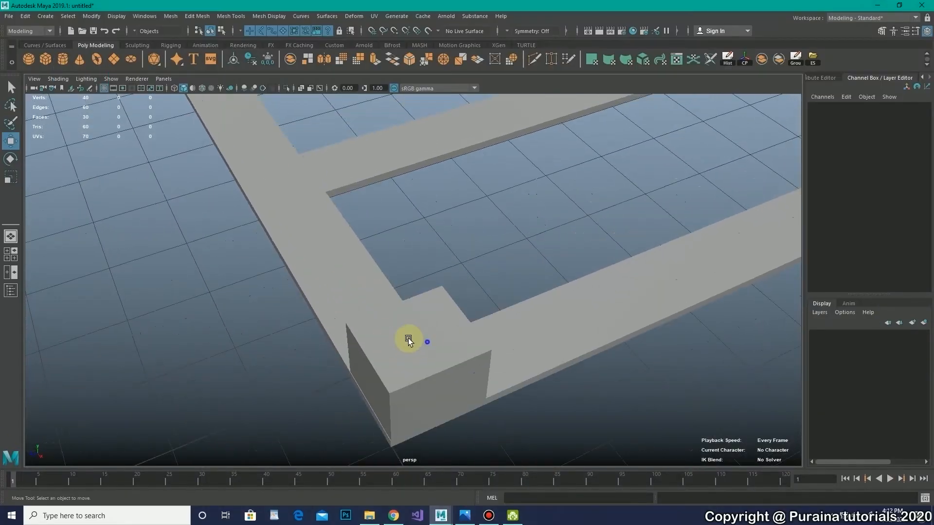
pyautogui.keyDown('alt'); pyautogui.moveTo(410, 337); pyautogui.dragTo(264, 211, button='right'); pyautogui.keyUp('alt')
pyautogui.keyDown('alt'); pyautogui.moveTo(382, 328); pyautogui.dragTo(497, 375, button='right'); pyautogui.keyUp('alt')
pyautogui.keyDown('alt'); pyautogui.moveTo(497, 375); pyautogui.dragTo(329, 375); pyautogui.keyUp('alt')
pyautogui.click(330, 374)
pyautogui.moveTo(319, 266); pyautogui.dragTo(292, 251, button='right')
pyautogui.keyDown('alt'); pyautogui.moveTo(291, 251); pyautogui.dragTo(212, 229); pyautogui.keyUp('alt')
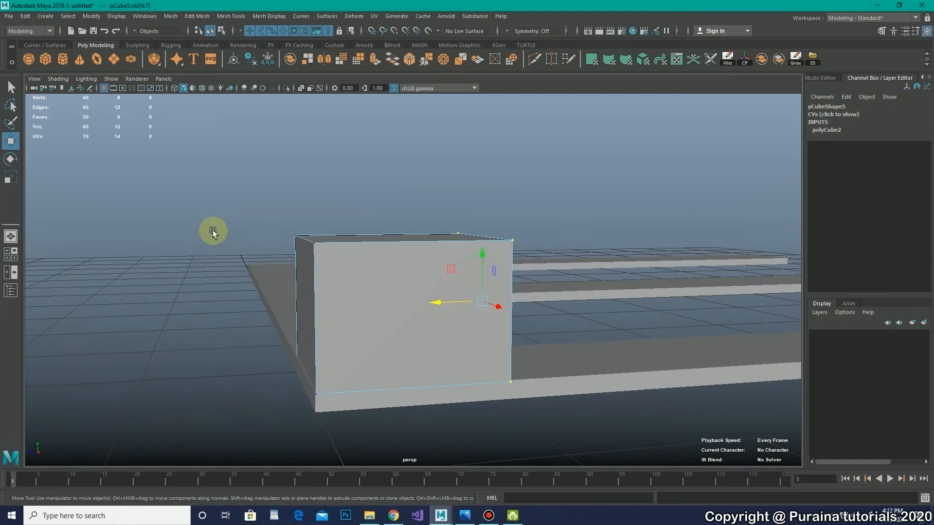
pyautogui.moveTo(341, 424); pyautogui.dragTo(274, 327)
pyautogui.click(257, 308)
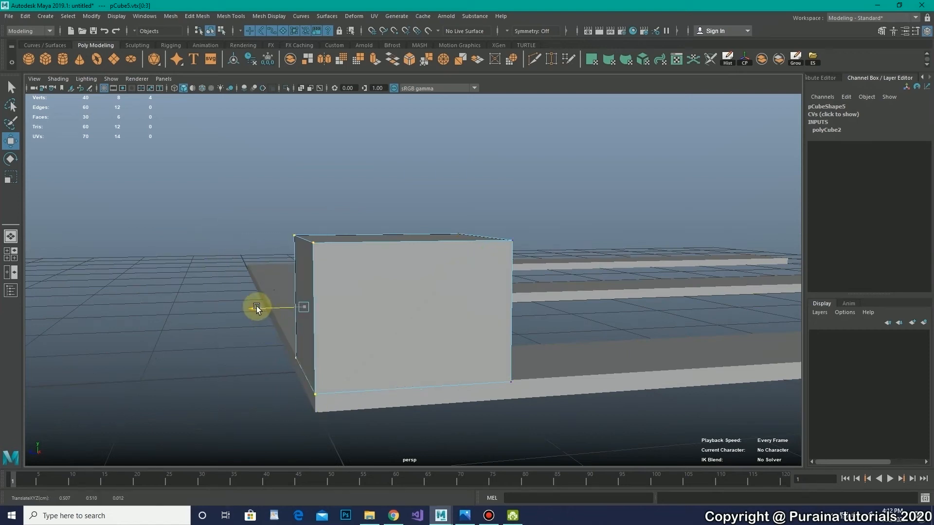
pyautogui.moveTo(362, 247); pyautogui.dragTo(419, 216, button='right')
# Step: Duplicate the corner block and slide the copy along Z to Translate Z -5.121, near the original board's middle, checking from the top
pyautogui.keyDown('alt'); pyautogui.moveTo(419, 216); pyautogui.dragTo(370, 306); pyautogui.keyUp('alt')
pyautogui.click(369, 305)
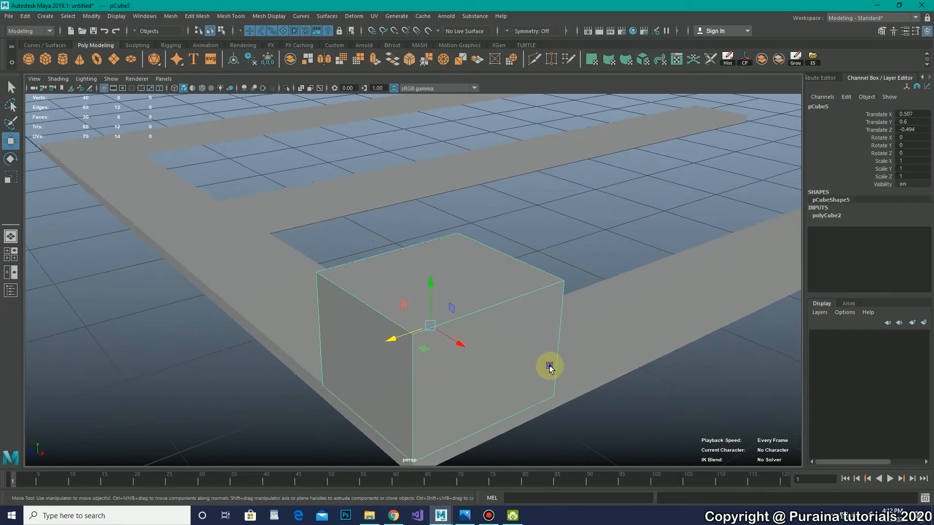
pyautogui.keyDown('alt'); pyautogui.moveTo(549, 365); pyautogui.dragTo(301, 345); pyautogui.keyUp('alt')
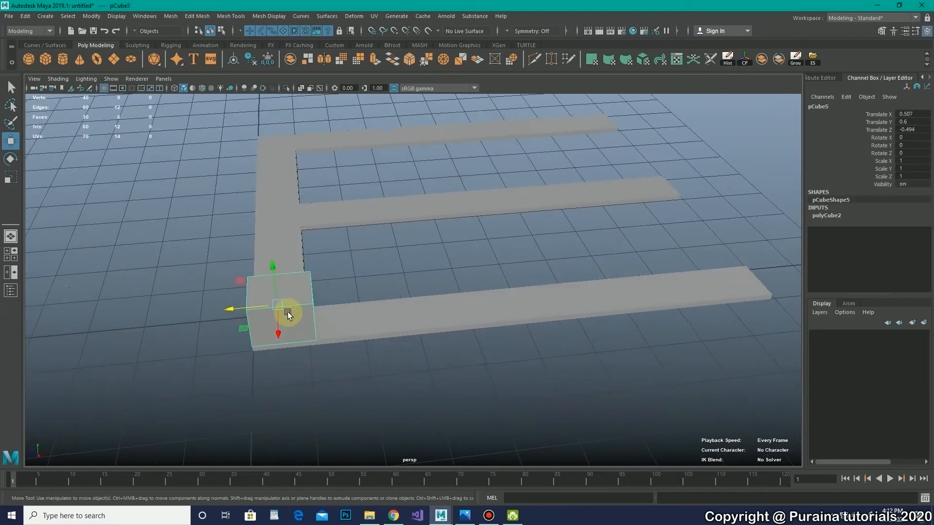
pyautogui.hotkey('ctrl', 'd')
pyautogui.moveTo(235, 311); pyautogui.dragTo(484, 311)
pyautogui.press('space')
pyautogui.press('space')
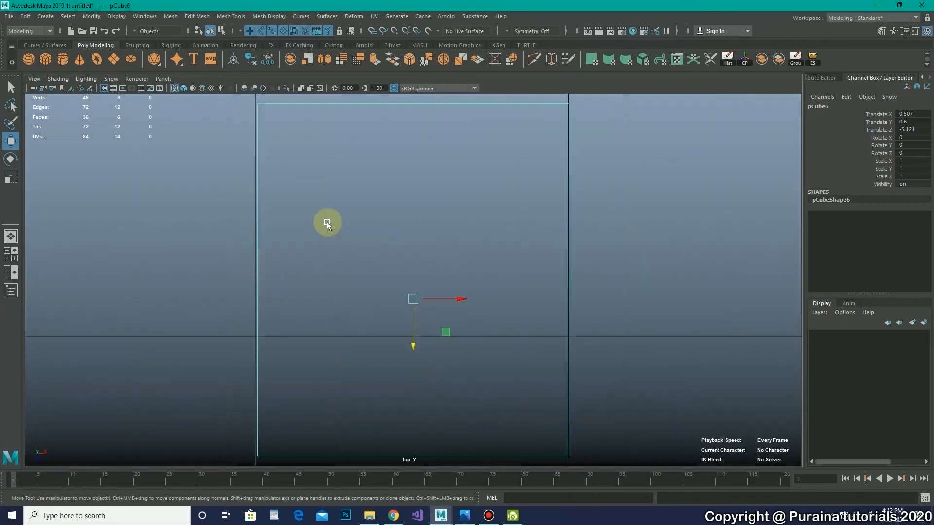
pyautogui.scroll(-12, 270, 244)
pyautogui.scroll(4, 613, 357)
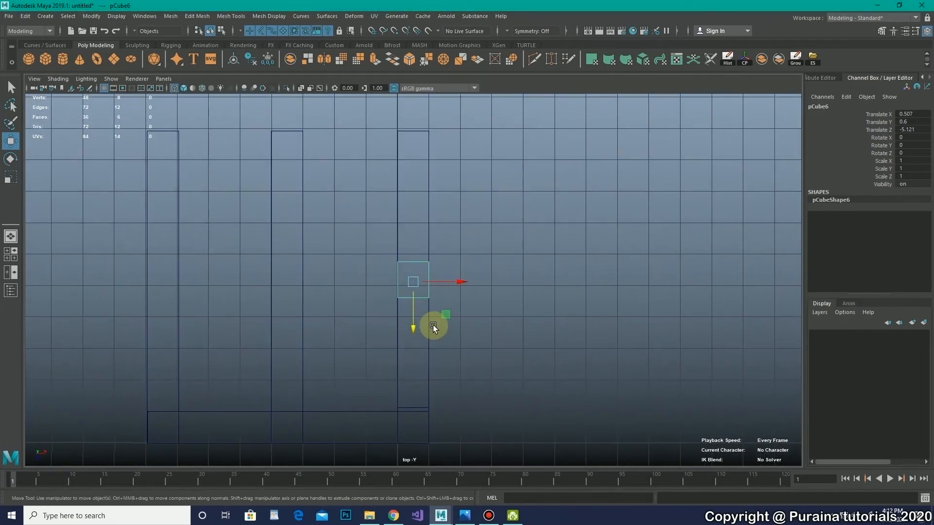
# Step: Duplicate the middle spacer block and slide the copy along Z to the far end of the first lengthwise board
pyautogui.moveTo(414, 329); pyautogui.dragTo(414, 332)
pyautogui.keyDown('alt'); pyautogui.moveTo(452, 273); pyautogui.dragTo(442, 302, button='middle'); pyautogui.keyUp('alt')
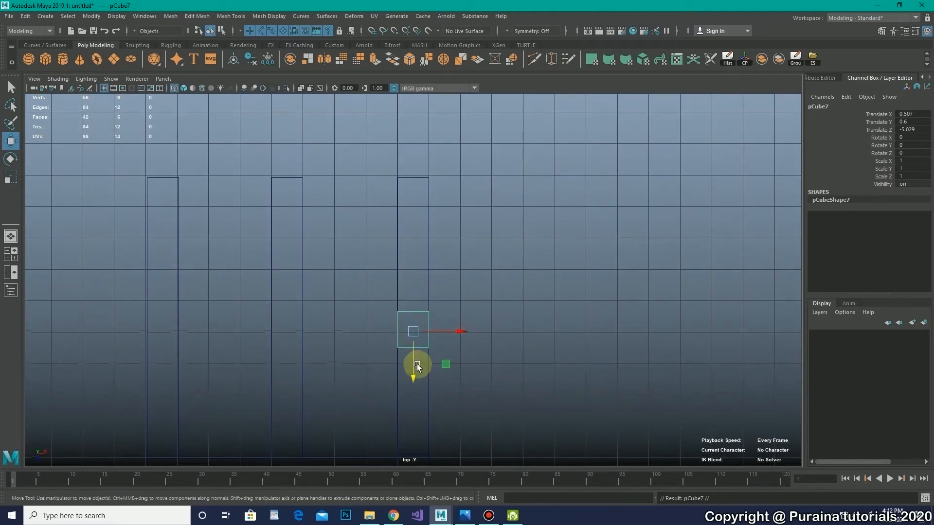
pyautogui.keyDown('shift'); pyautogui.moveTo(413, 362); pyautogui.dragTo(417, 244); pyautogui.keyUp('shift')
pyautogui.click(496, 276)
# Step: Reposition the middle block along Z to Translate Z -5.173, roughly halfway between the two end blocks
pyautogui.keyDown('alt'); pyautogui.moveTo(488, 298); pyautogui.dragTo(501, 231, button='middle'); pyautogui.keyUp('alt')
pyautogui.moveTo(424, 229); pyautogui.dragTo(425, 305)
pyautogui.keyDown('alt'); pyautogui.moveTo(479, 288); pyautogui.dragTo(495, 343, button='middle'); pyautogui.keyUp('alt')
pyautogui.keyDown('alt'); pyautogui.moveTo(513, 337); pyautogui.dragTo(434, 334, button='right'); pyautogui.keyUp('alt')
pyautogui.moveTo(436, 355); pyautogui.dragTo(436, 354)
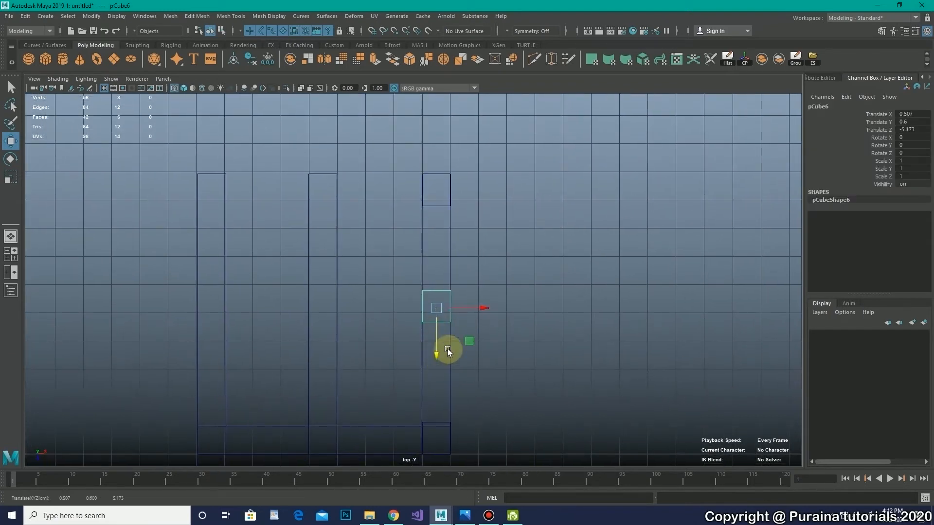
# Step: Duplicate the row of three spacer blocks and slide the copies along X onto the middle lengthwise board
pyautogui.click(496, 325)
pyautogui.moveTo(438, 200); pyautogui.dragTo(443, 259)
pyautogui.keyDown('shift'); pyautogui.moveTo(439, 313); pyautogui.dragTo(440, 315); pyautogui.keyUp('shift')
pyautogui.keyDown('alt'); pyautogui.moveTo(457, 290); pyautogui.dragTo(468, 220, button='middle'); pyautogui.keyUp('alt')
pyautogui.click(446, 354)
pyautogui.keyDown('alt'); pyautogui.moveTo(462, 325); pyautogui.dragTo(462, 316, button='middle'); pyautogui.keyUp('alt')
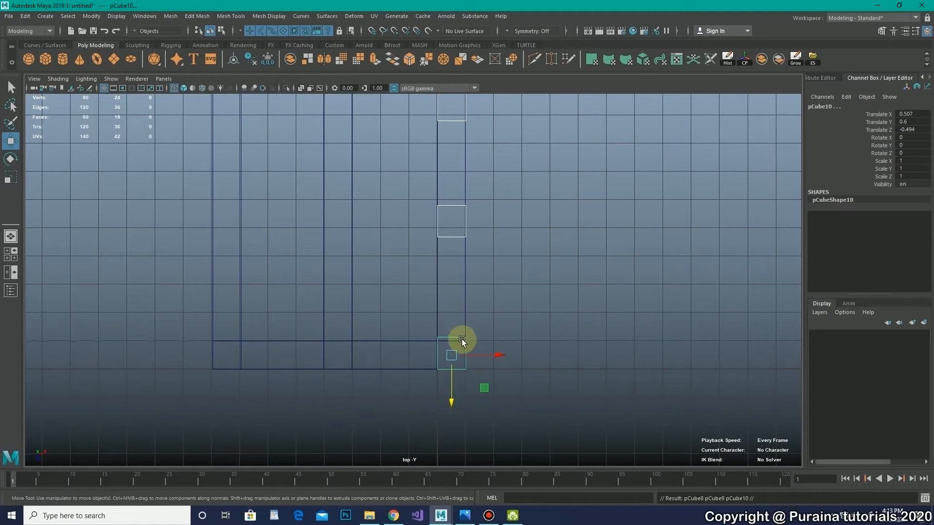
pyautogui.moveTo(498, 356); pyautogui.dragTo(384, 357)
pyautogui.keyDown('alt'); pyautogui.moveTo(387, 294); pyautogui.dragTo(488, 268, button='middle'); pyautogui.keyUp('alt')
# Step: Duplicate the block row again and slide it along X to Translate X -7.471, onto the third lengthwise board
pyautogui.hotkey('ctrl', 'd')
pyautogui.moveTo(482, 332); pyautogui.dragTo(371, 342)
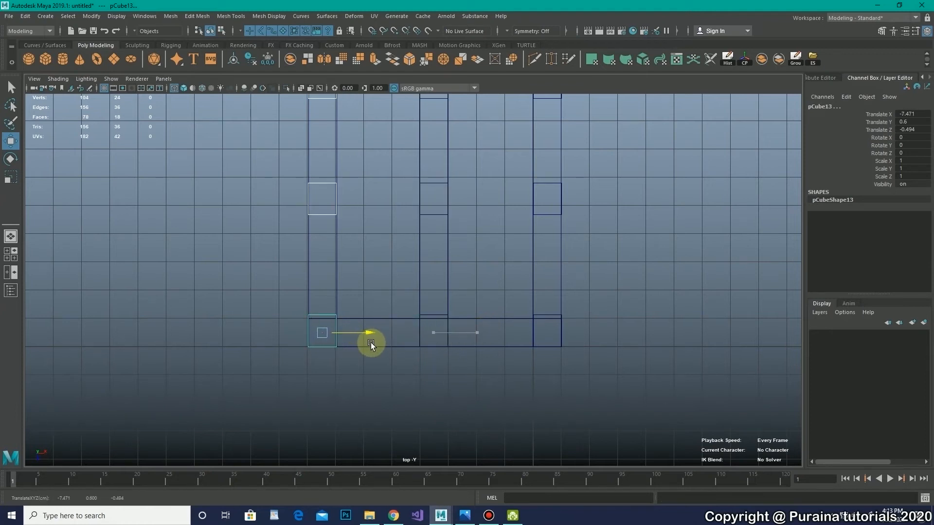
pyautogui.press('space')
pyautogui.press('space')
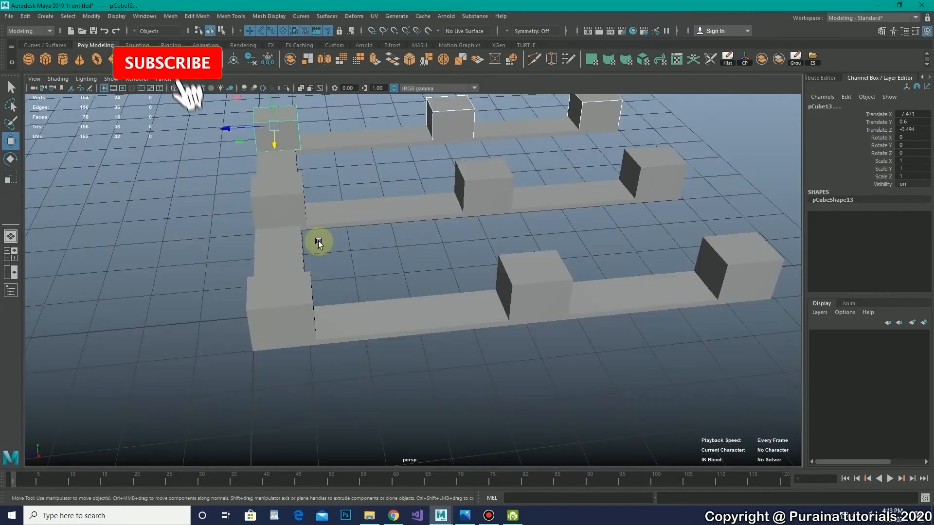
pyautogui.click(232, 224)
pyautogui.keyDown('alt'); pyautogui.moveTo(232, 225); pyautogui.dragTo(369, 231); pyautogui.keyUp('alt')
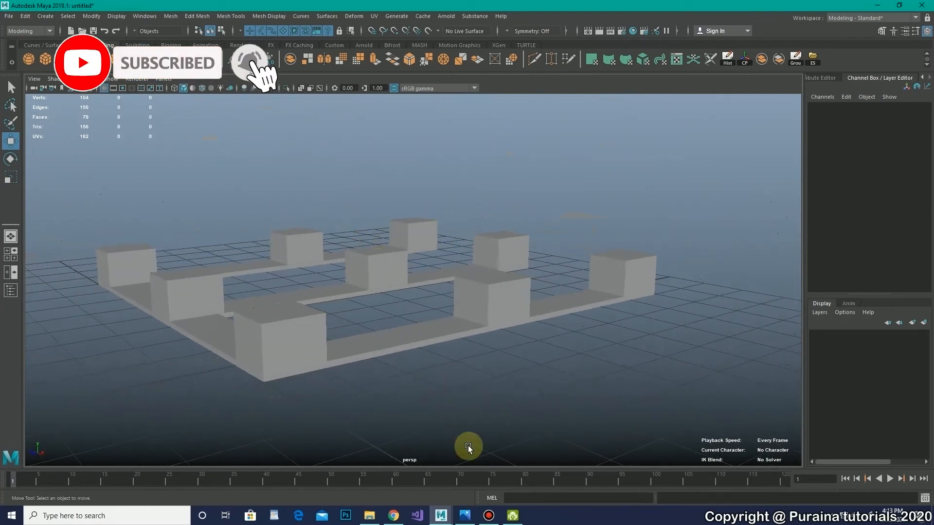
# Step: Select the three lengthwise bottom boards, checking the pallet photo in Photos for how boards run above the blocks
pyautogui.click(465, 515)
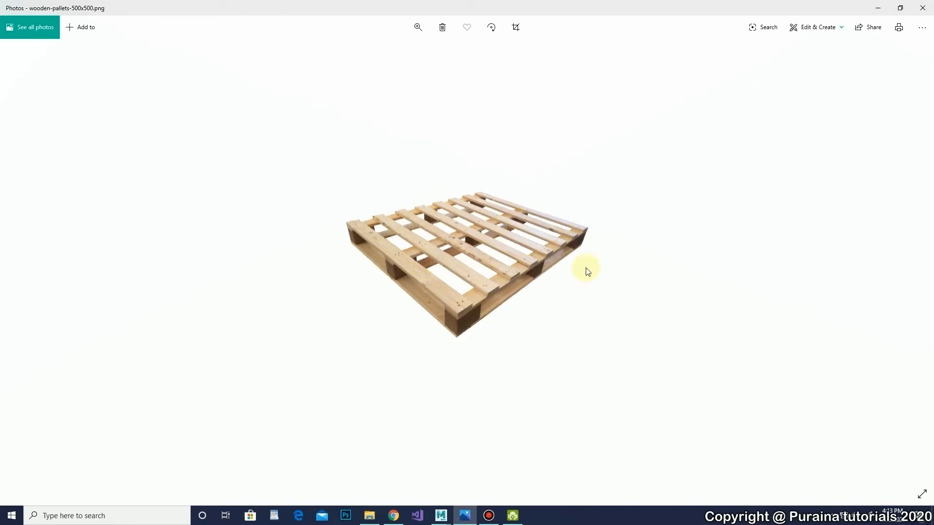
pyautogui.click(878, 8)
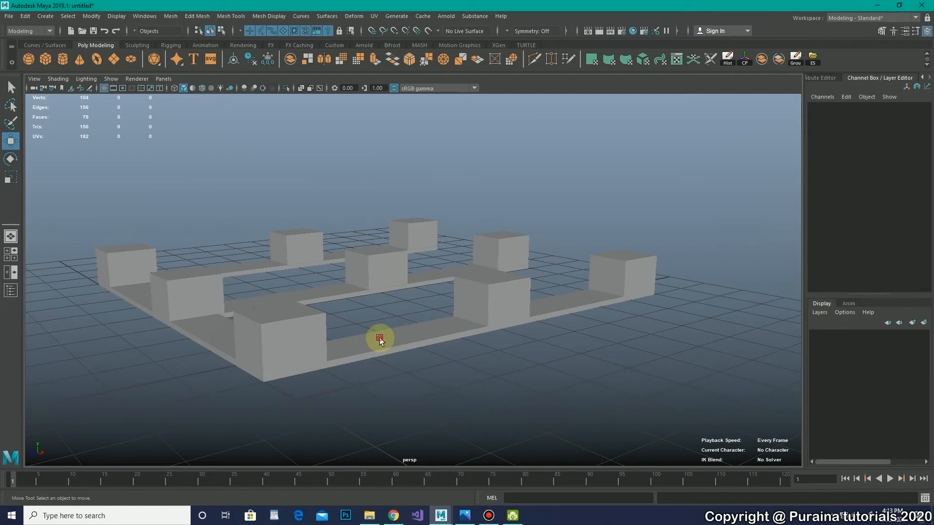
pyautogui.click(380, 338)
pyautogui.keyDown('alt'); pyautogui.moveTo(380, 338); pyautogui.dragTo(394, 358); pyautogui.keyUp('alt')
pyautogui.keyDown('shift'); pyautogui.click(302, 286); pyautogui.keyUp('shift')
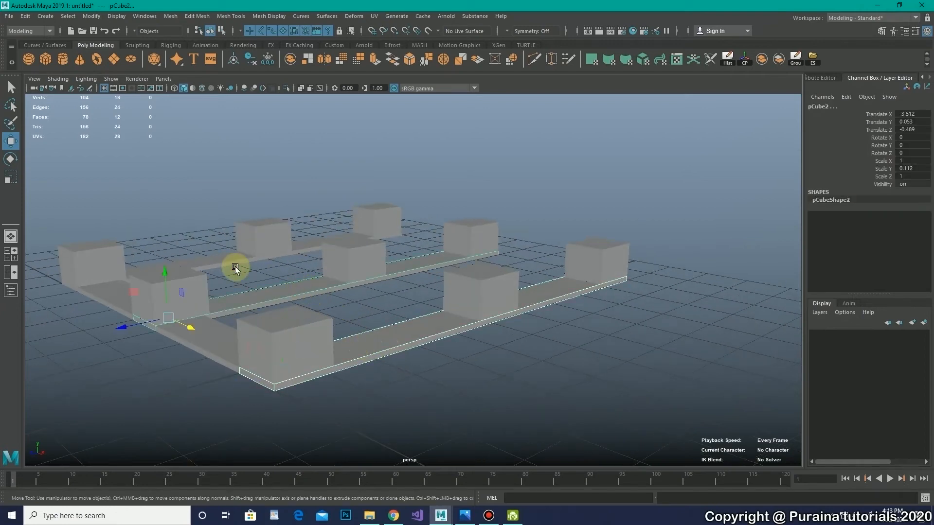
pyautogui.keyDown('shift'); pyautogui.click(224, 261); pyautogui.keyUp('shift')
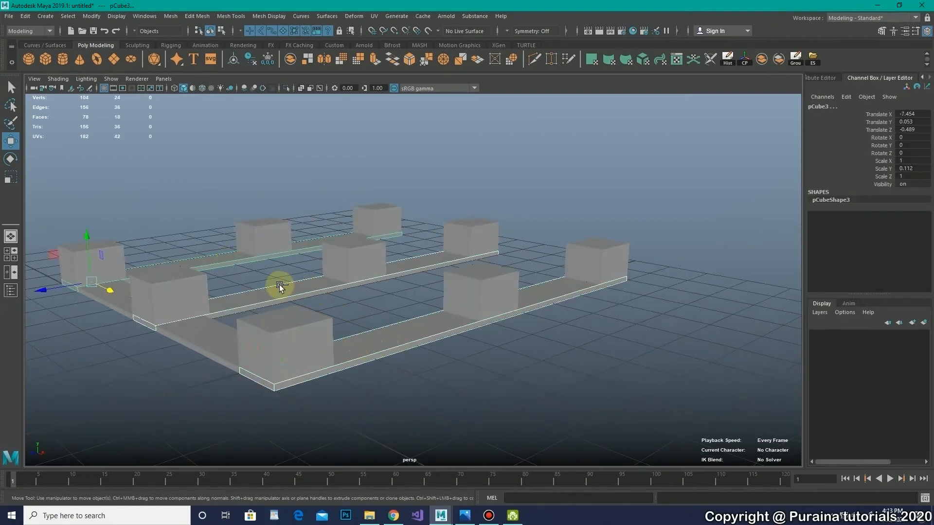
pyautogui.keyDown('shift'); pyautogui.click(221, 337); pyautogui.keyUp('shift')
pyautogui.click(465, 515)
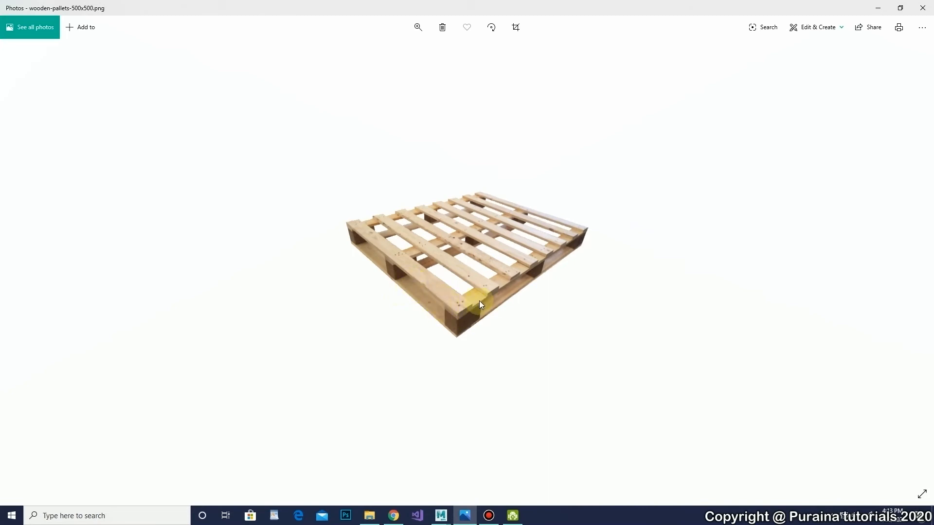
pyautogui.click(878, 7)
pyautogui.click(199, 332)
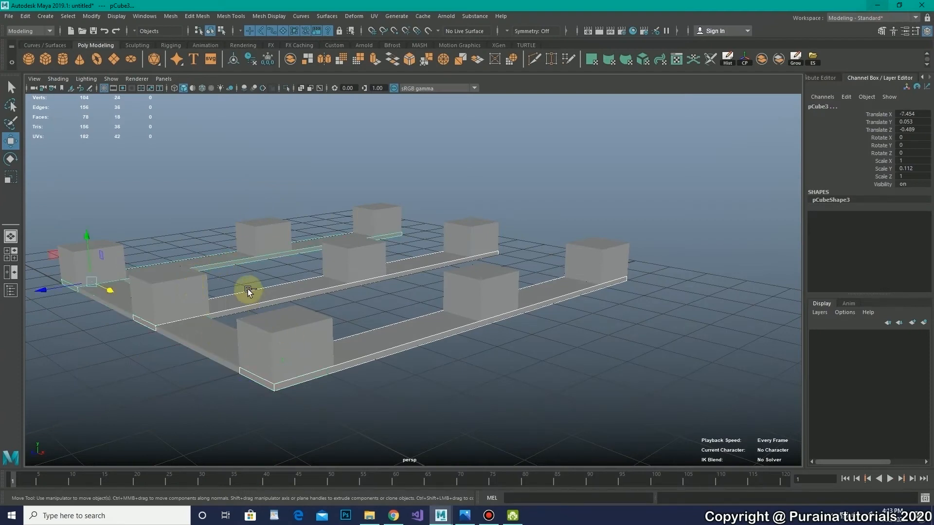
# Step: Duplicate the three selected boards and raise the copies in the front view to Translate Y 0.923, at the block tops
pyautogui.hotkey('ctrl', 'd')
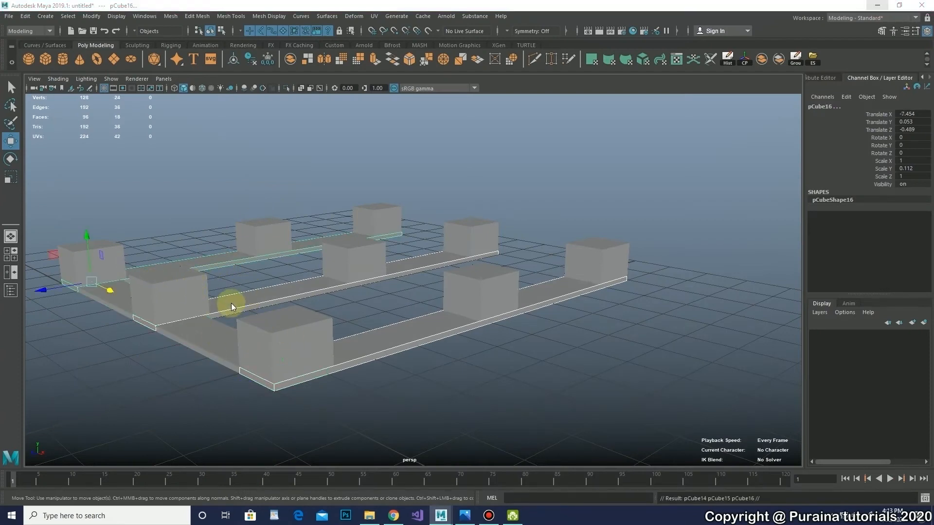
pyautogui.press('space')
pyautogui.press('space')
pyautogui.scroll(-5, 227, 305)
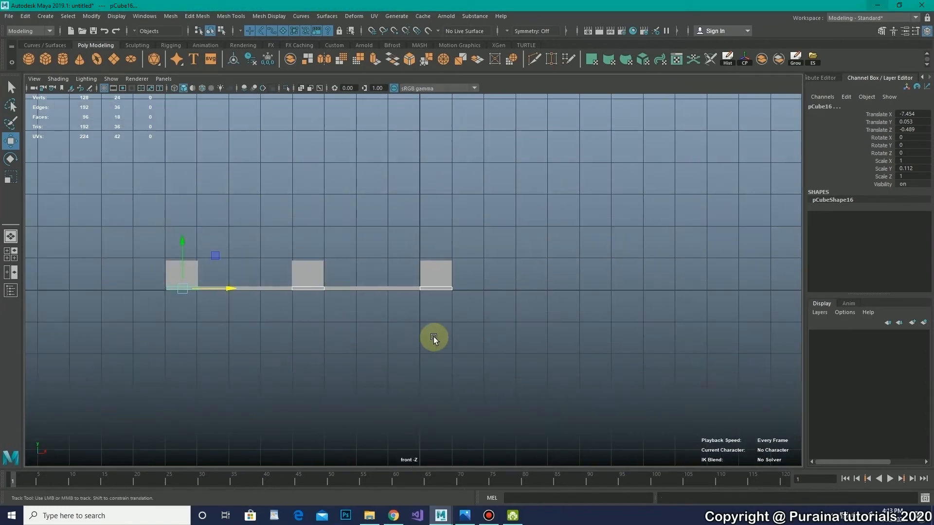
pyautogui.moveTo(297, 267); pyautogui.dragTo(300, 239)
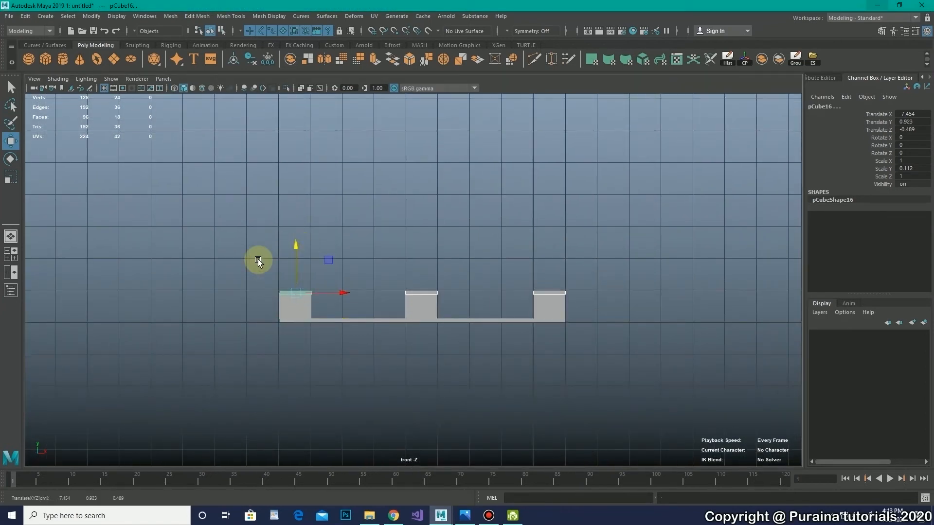
pyautogui.scroll(8, 214, 281)
pyautogui.keyDown('alt'); pyautogui.moveTo(132, 284); pyautogui.dragTo(330, 279, button='middle'); pyautogui.keyUp('alt')
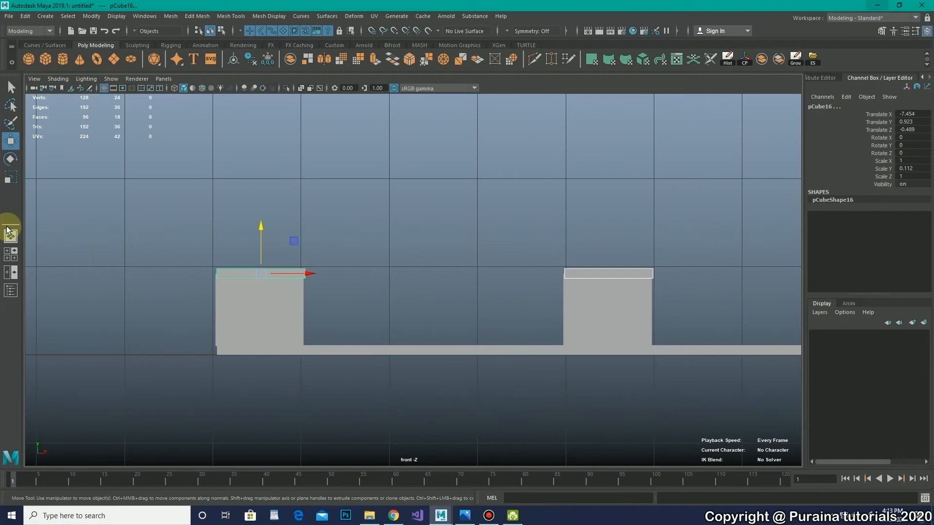
# Step: Fine-tune the copied boards to Translate Y 0.98 and the outer one to Translate X -7.469, aligned with the blocks
pyautogui.keyDown('alt'); pyautogui.moveTo(198, 296); pyautogui.dragTo(372, 352, button='right'); pyautogui.keyUp('alt')
pyautogui.moveTo(195, 231); pyautogui.dragTo(200, 220)
pyautogui.moveTo(241, 262); pyautogui.dragTo(239, 263)
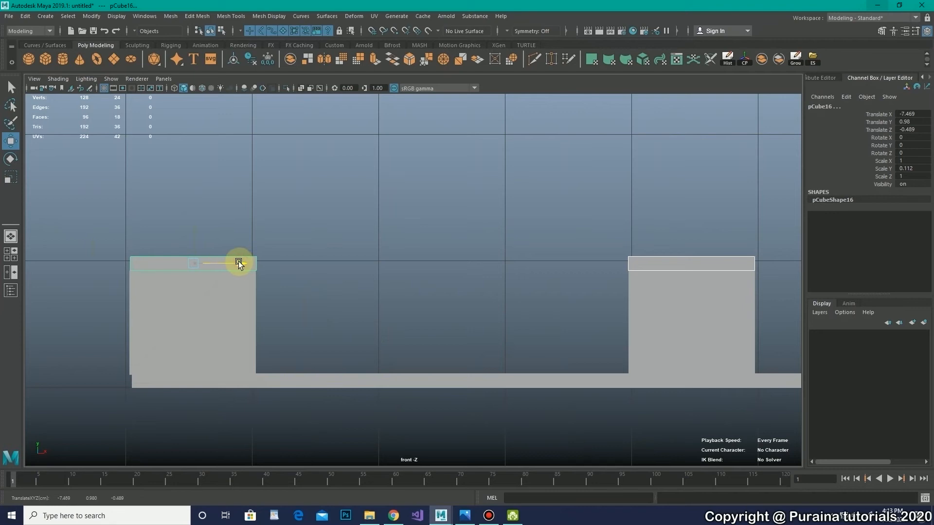
pyautogui.press('space')
pyautogui.press('space')
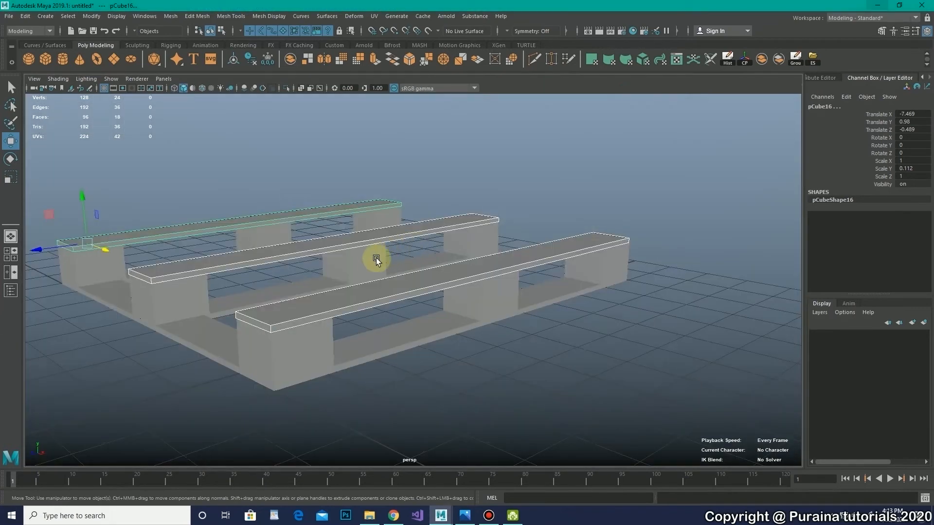
# Step: Lower the three upper lengthwise boards slightly to Translate Y 0.972 and inspect how they sit on the blocks
pyautogui.click(442, 184)
pyautogui.keyDown('alt'); pyautogui.moveTo(441, 184); pyautogui.dragTo(333, 313); pyautogui.keyUp('alt')
pyautogui.keyDown('alt'); pyautogui.moveTo(334, 313); pyautogui.dragTo(230, 314, button='right'); pyautogui.keyUp('alt')
pyautogui.keyDown('alt'); pyautogui.moveTo(230, 314); pyautogui.dragTo(338, 322); pyautogui.keyUp('alt')
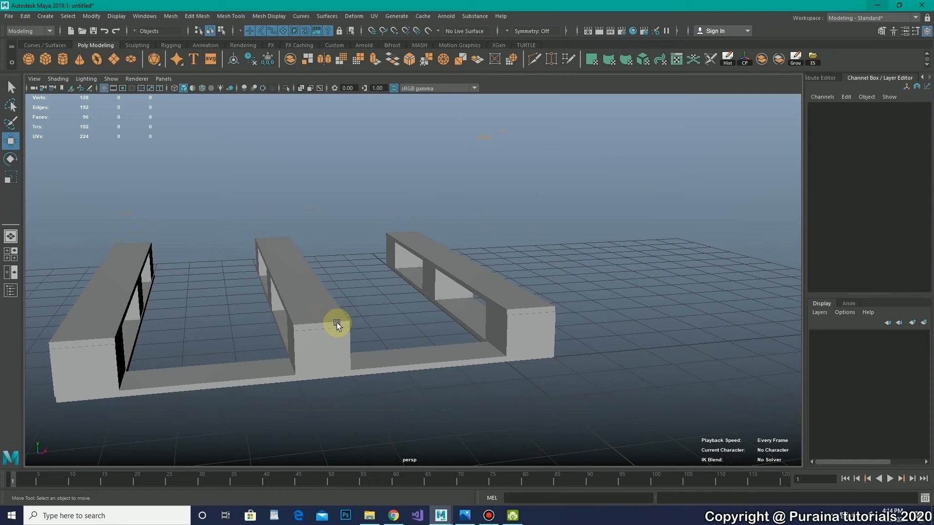
pyautogui.keyDown('alt'); pyautogui.moveTo(433, 323); pyautogui.dragTo(333, 341); pyautogui.keyUp('alt')
pyautogui.click(333, 341)
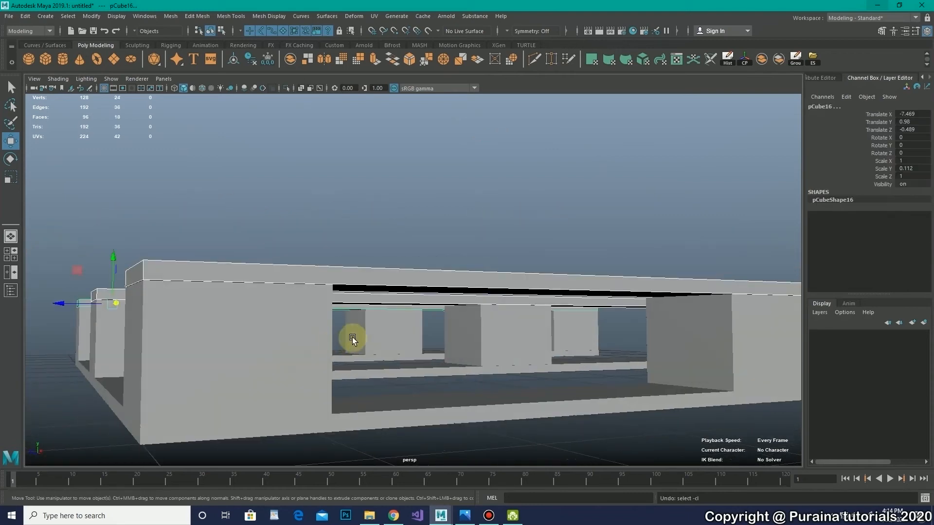
pyautogui.click(114, 260)
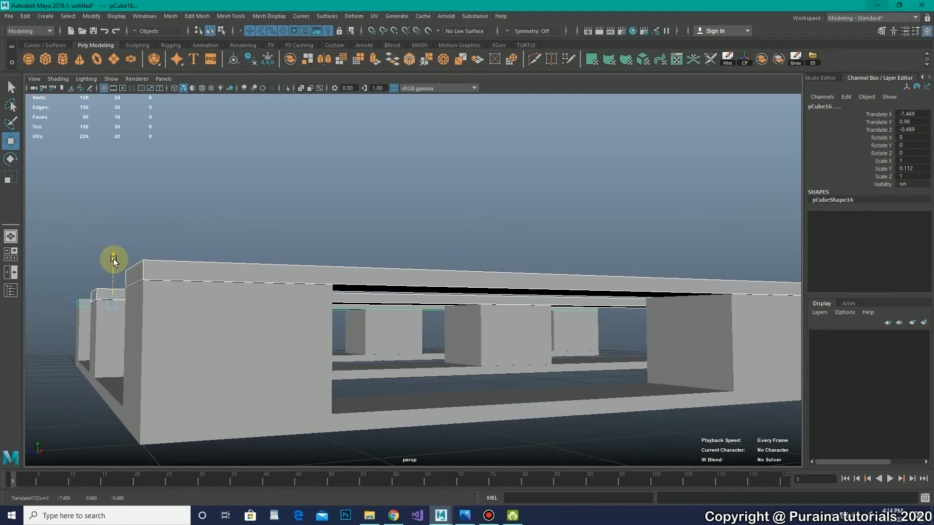
pyautogui.click(208, 231)
pyautogui.keyDown('alt'); pyautogui.moveTo(208, 232); pyautogui.dragTo(319, 258); pyautogui.keyUp('alt')
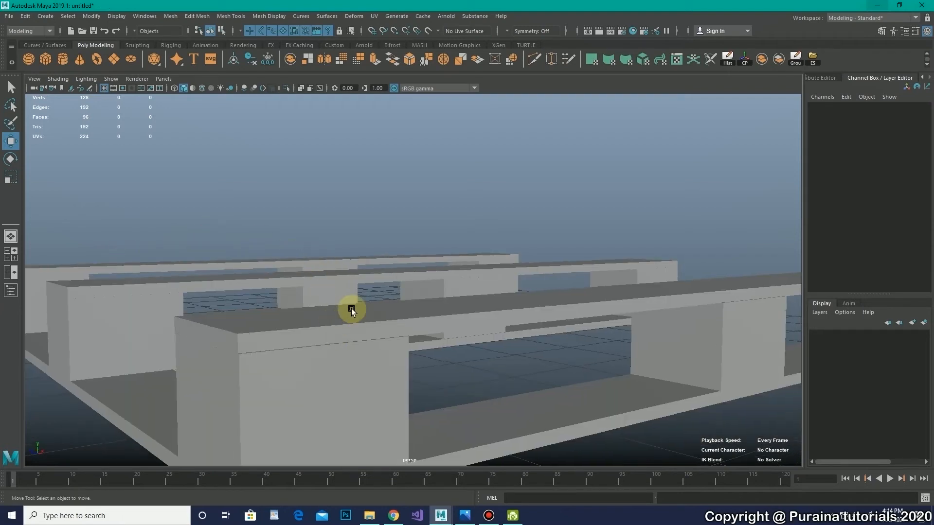
pyautogui.keyDown('alt'); pyautogui.moveTo(345, 316); pyautogui.dragTo(356, 296, button='middle'); pyautogui.keyUp('alt')
pyautogui.keyDown('alt'); pyautogui.moveTo(355, 317); pyautogui.dragTo(401, 342); pyautogui.keyUp('alt')
pyautogui.keyDown('alt'); pyautogui.moveTo(401, 342); pyautogui.dragTo(305, 325, button='right'); pyautogui.keyUp('alt')
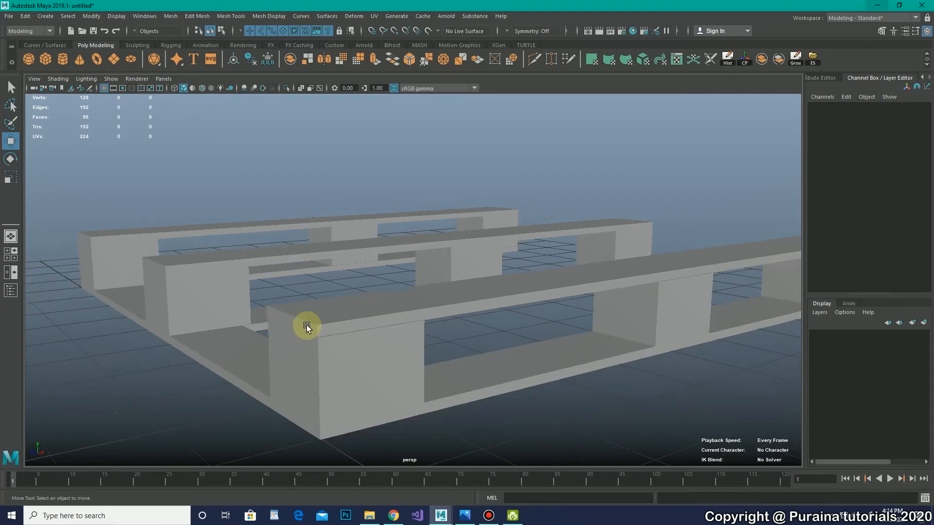
pyautogui.click(341, 308)
pyautogui.keyDown('alt'); pyautogui.moveTo(341, 308); pyautogui.dragTo(385, 343); pyautogui.keyUp('alt')
pyautogui.scroll(3, 382, 342)
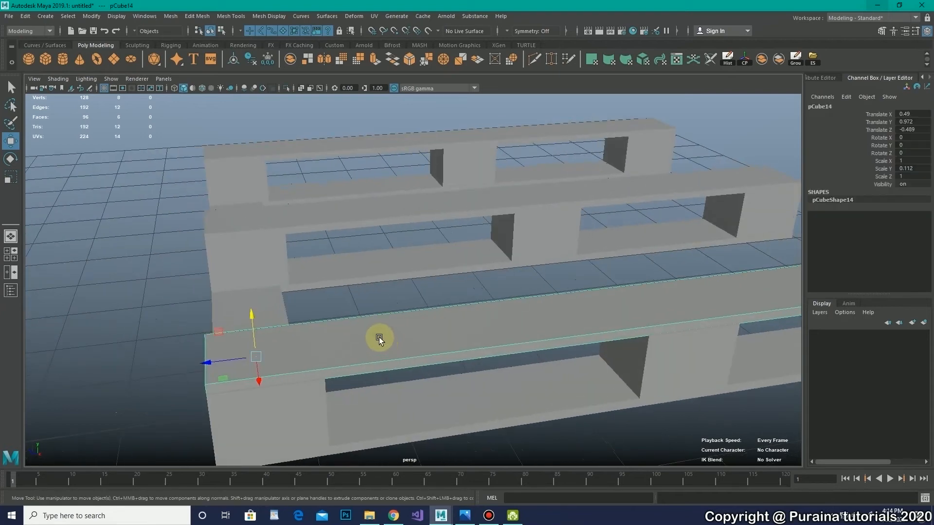
pyautogui.hotkey('ctrl', 'd')
pyautogui.press('Delete')
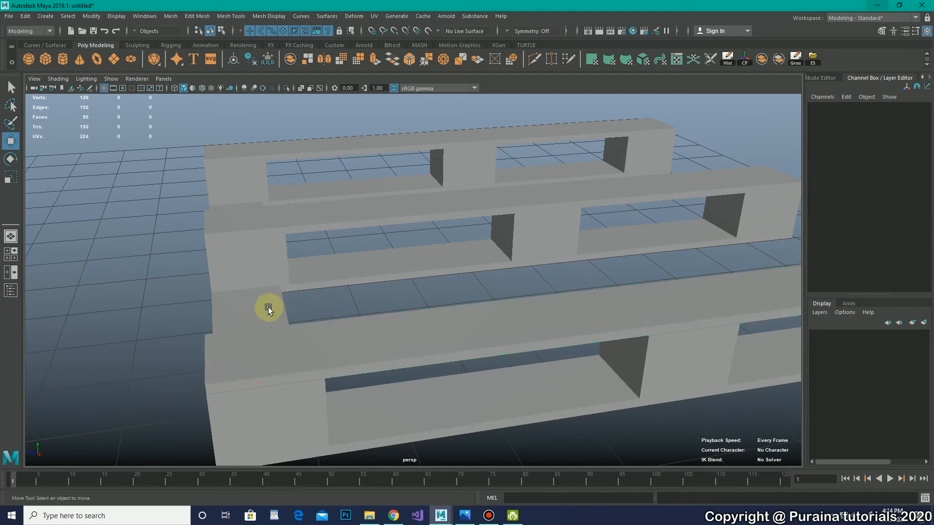
# Step: Duplicate the crosswise bottom board and raise the copy to Translate Y 1.217, above the upper lengthwise boards
pyautogui.click(268, 307)
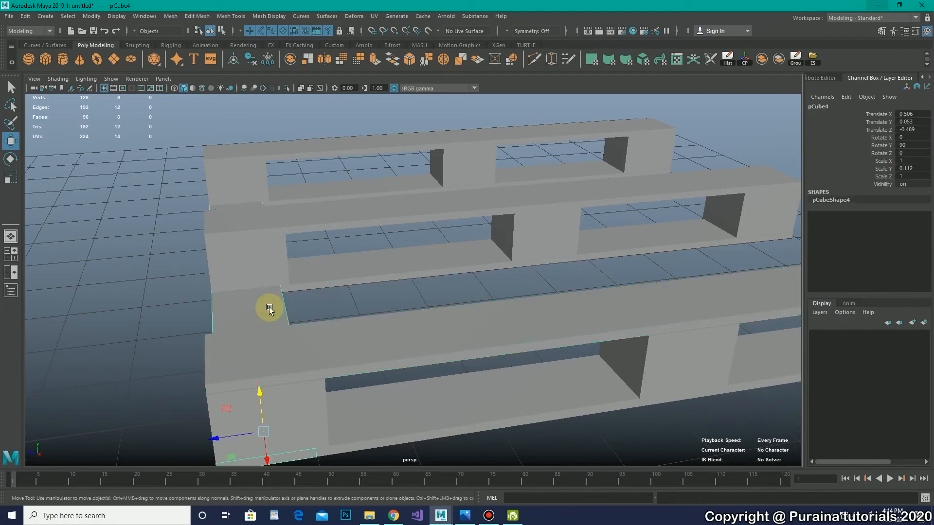
pyautogui.hotkey('ctrl', 'd')
pyautogui.moveTo(259, 391); pyautogui.dragTo(342, 328)
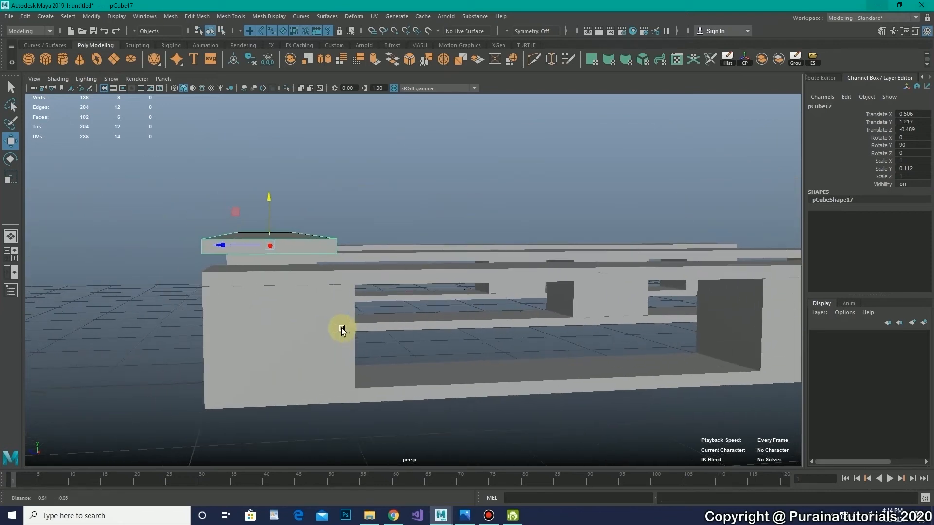
pyautogui.press('space')
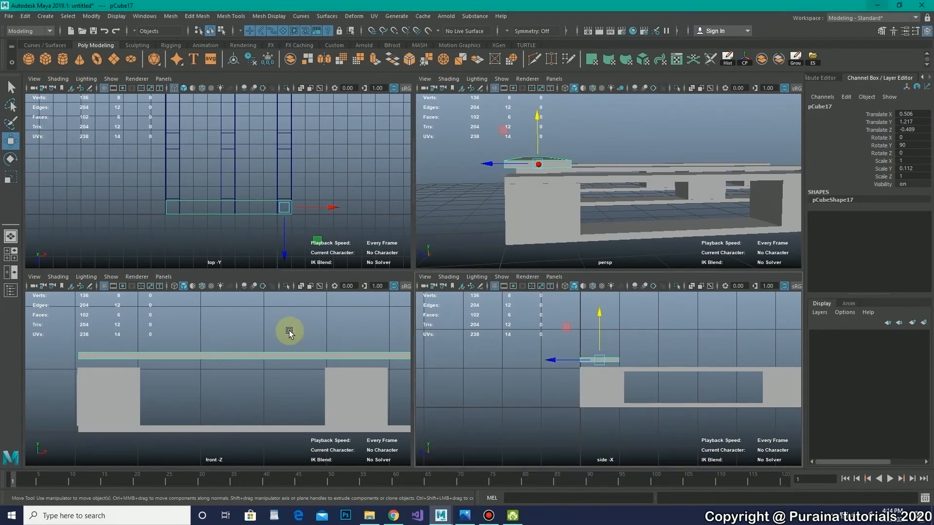
pyautogui.press('space')
pyautogui.keyDown('alt'); pyautogui.moveTo(360, 258); pyautogui.dragTo(334, 320, button='middle'); pyautogui.keyUp('alt')
pyautogui.keyDown('alt'); pyautogui.moveTo(334, 320); pyautogui.dragTo(372, 276, button='right'); pyautogui.keyUp('alt')
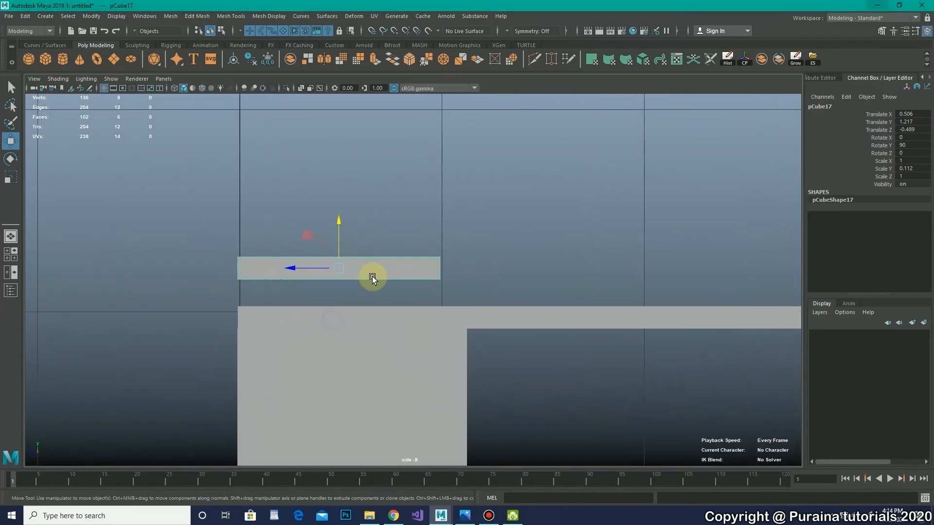
# Step: Lower the upper crosswise board in the wireframe side view to Translate Y 1.087, and check the slats in the photo
pyautogui.moveTo(338, 224); pyautogui.dragTo(339, 234)
pyautogui.press('4')
pyautogui.keyDown('alt'); pyautogui.moveTo(337, 231); pyautogui.dragTo(401, 296, button='right'); pyautogui.keyUp('alt')
pyautogui.moveTo(296, 241); pyautogui.dragTo(298, 247)
pyautogui.keyDown('alt'); pyautogui.moveTo(297, 247); pyautogui.dragTo(307, 229, button='middle'); pyautogui.keyUp('alt')
pyautogui.moveTo(322, 232); pyautogui.dragTo(322, 240)
pyautogui.click(357, 228)
pyautogui.click(465, 516)
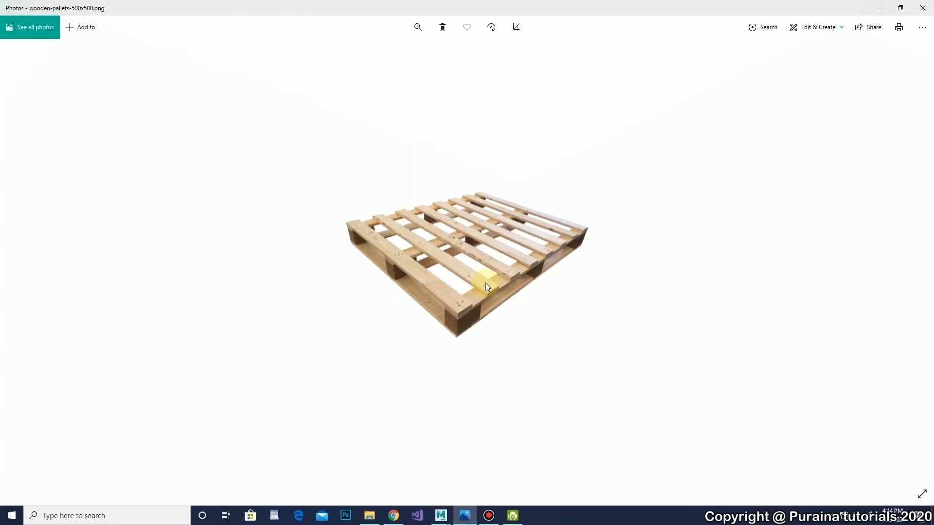
pyautogui.click(878, 8)
# Step: Duplicate the upper crosswise board and slide the copy along Z to Translate Z -5.059, over the middle blocks
pyautogui.press('space')
pyautogui.press('space')
pyautogui.press('space')
pyautogui.keyDown('alt'); pyautogui.moveTo(527, 194); pyautogui.dragTo(531, 202); pyautogui.keyUp('alt')
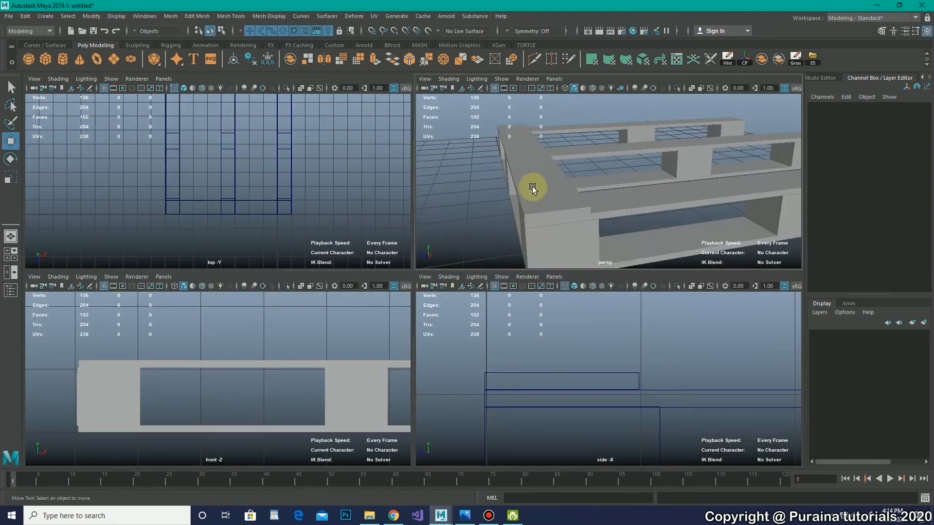
pyautogui.click(501, 185)
pyautogui.press('space')
pyautogui.scroll(-1, 350, 204)
pyautogui.keyDown('alt'); pyautogui.moveTo(369, 222); pyautogui.dragTo(316, 264, button='middle'); pyautogui.keyUp('alt')
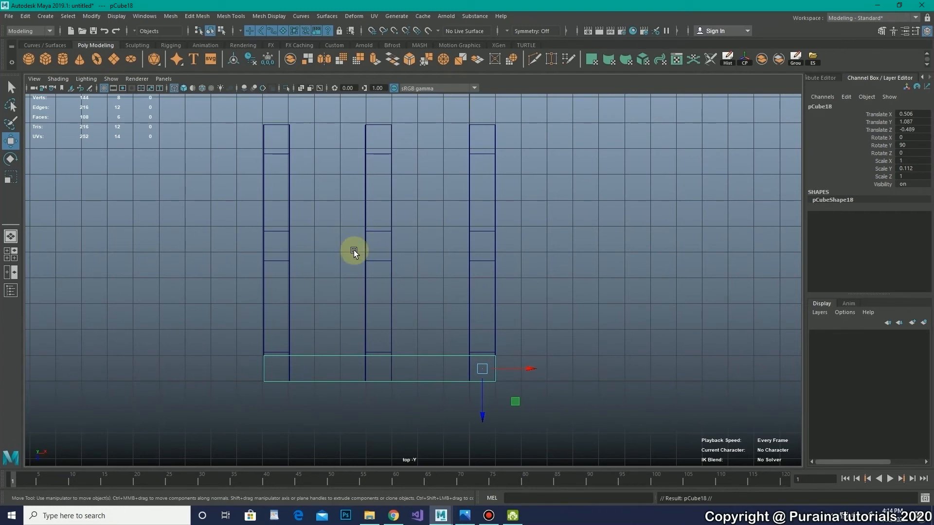
pyautogui.hotkey('ctrl', 'd')
pyautogui.moveTo(472, 429); pyautogui.dragTo(485, 311)
pyautogui.scroll(3, 480, 337)
pyautogui.keyDown('alt'); pyautogui.moveTo(453, 285); pyautogui.dragTo(450, 347, button='middle'); pyautogui.keyUp('alt')
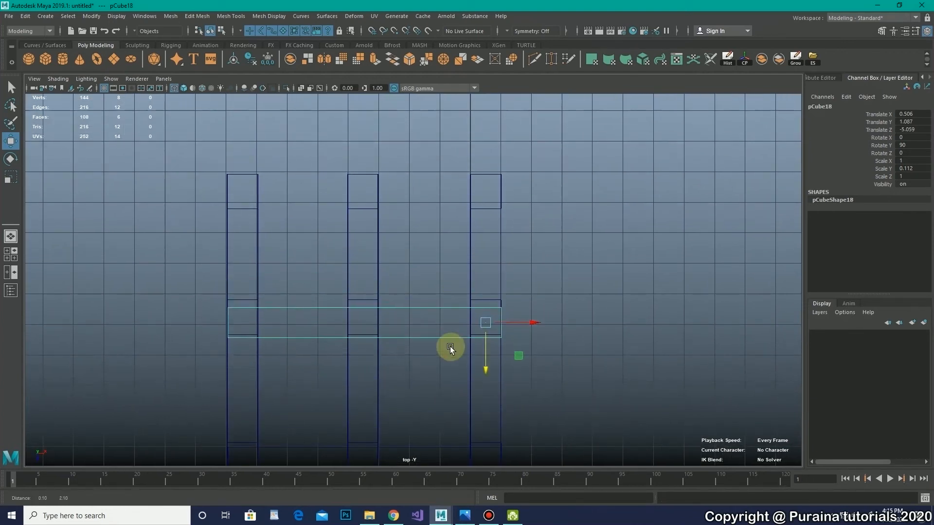
# Step: Duplicate the middle crosswise slat and slide the copy to Translate Z -9.42, flush with the pallet's far end
pyautogui.scroll(2, 450, 346)
pyautogui.moveTo(492, 372); pyautogui.dragTo(490, 227)
pyautogui.hotkey('ctrl', 'd')
pyautogui.keyDown('alt'); pyautogui.moveTo(469, 207); pyautogui.dragTo(459, 255, button='middle'); pyautogui.keyUp('alt')
pyautogui.moveTo(493, 274); pyautogui.dragTo(491, 270)
pyautogui.keyDown('alt'); pyautogui.moveTo(440, 307); pyautogui.dragTo(445, 335, button='middle'); pyautogui.keyUp('alt')
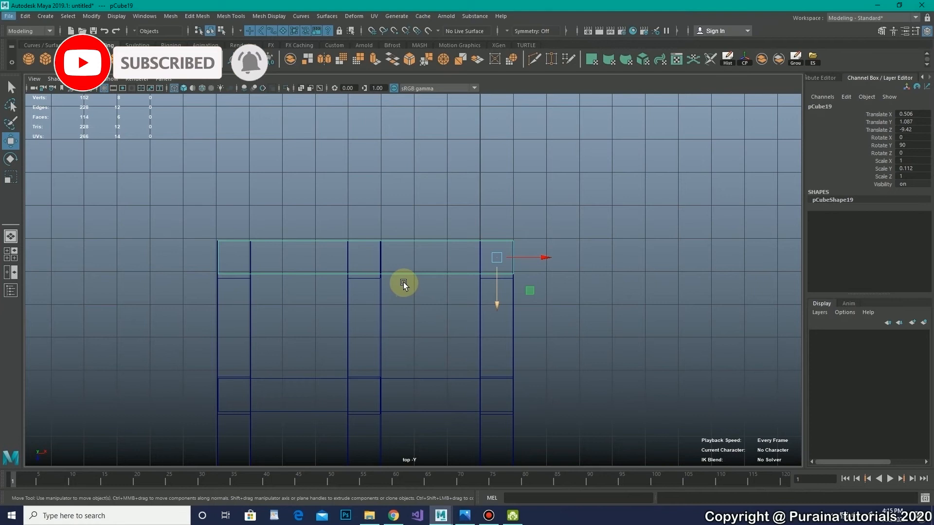
# Step: Duplicate the far-end slat twice and space the copies between the far-end and middle slats, the second at Translate Z -6.705
pyautogui.keyDown('alt'); pyautogui.moveTo(440, 312); pyautogui.dragTo(427, 303, button='middle'); pyautogui.keyUp('alt')
pyautogui.hotkey('ctrl', 'd')
pyautogui.moveTo(488, 302); pyautogui.dragTo(482, 377)
pyautogui.hotkey('ctrl', 'd')
pyautogui.keyDown('alt'); pyautogui.moveTo(468, 368); pyautogui.dragTo(415, 292, button='middle'); pyautogui.keyUp('alt')
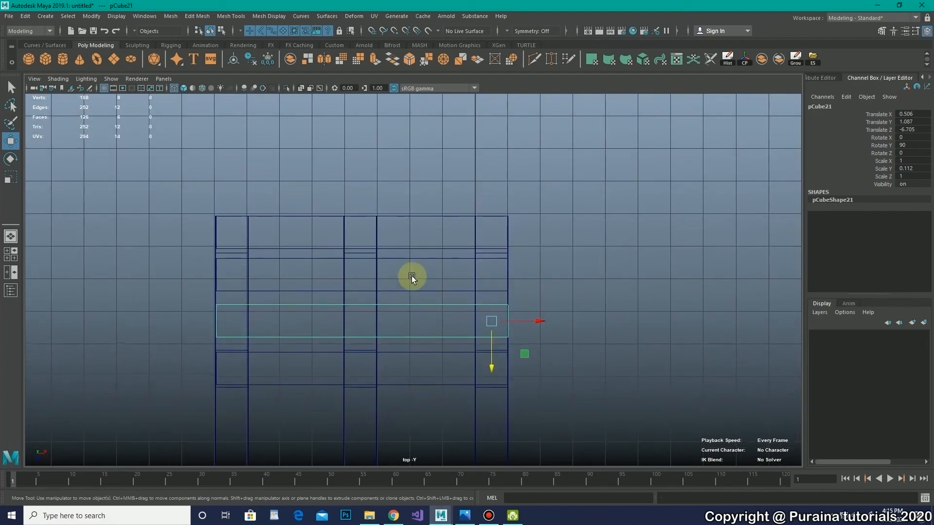
# Step: Duplicate the two slats between the far-end and middle slats together and slide the copies along Z into the gap before the near end
pyautogui.click(414, 272)
pyautogui.keyDown('shift'); pyautogui.click(416, 305); pyautogui.keyUp('shift')
pyautogui.scroll(-2, 404, 305)
pyautogui.keyDown('alt'); pyautogui.moveTo(438, 316); pyautogui.dragTo(426, 231, button='middle'); pyautogui.keyUp('alt')
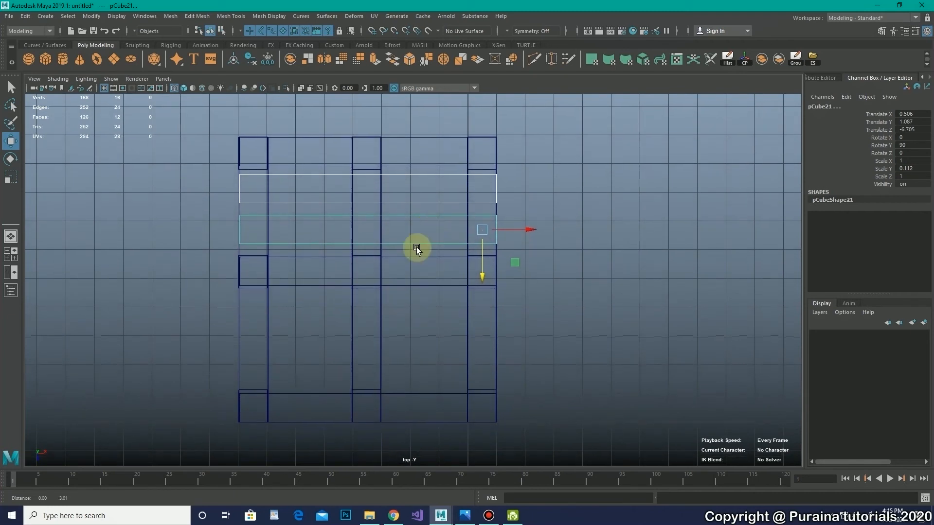
pyautogui.hotkey('ctrl', 'd')
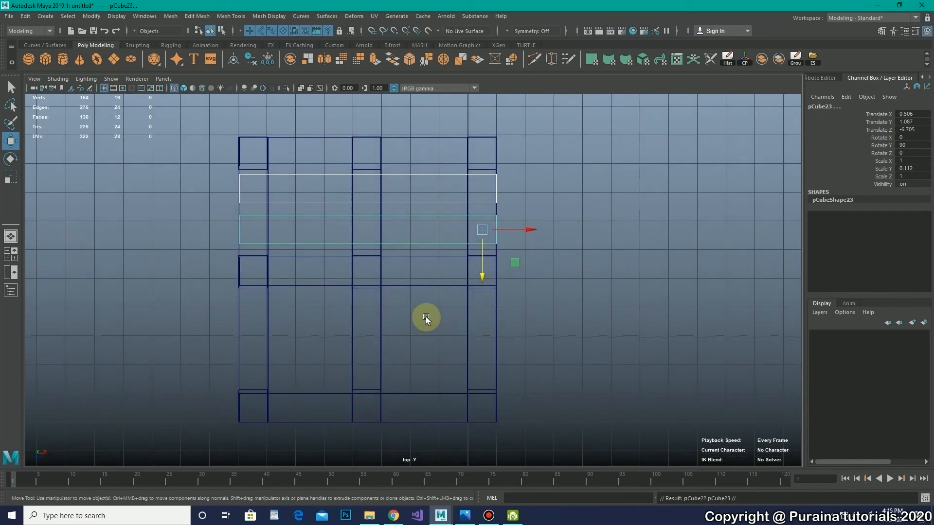
pyautogui.moveTo(488, 279); pyautogui.dragTo(474, 403)
pyautogui.click(541, 318)
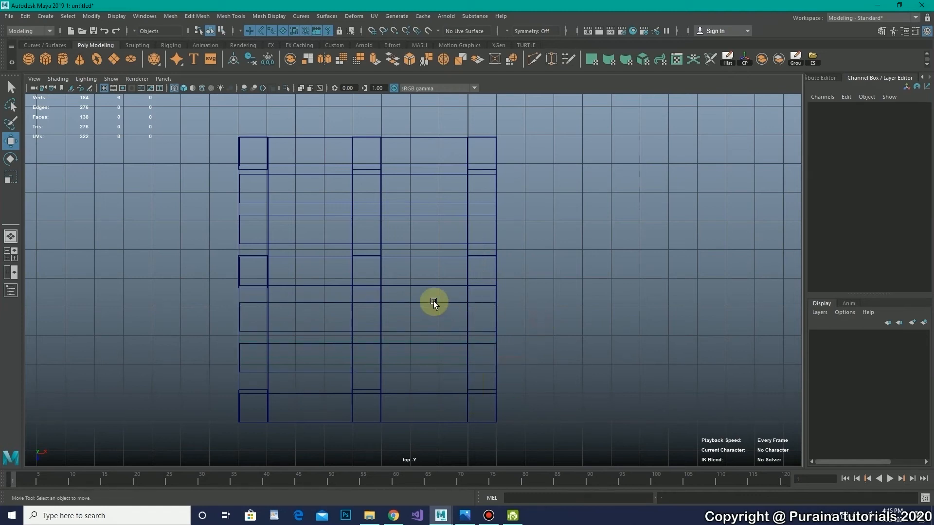
# Step: Fine-tune the spacing of the two new slats, placing the first at Translate Z -3.685, and check the slats toward the far end
pyautogui.click(439, 325)
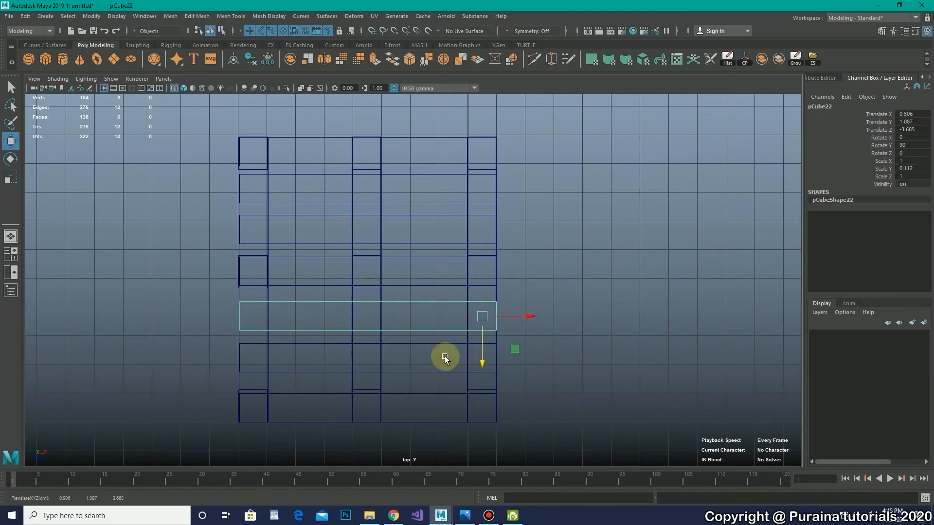
pyautogui.moveTo(435, 351); pyautogui.dragTo(440, 362)
pyautogui.moveTo(483, 406); pyautogui.dragTo(482, 407)
pyautogui.keyDown('alt'); pyautogui.moveTo(455, 326); pyautogui.dragTo(448, 366, button='middle'); pyautogui.keyUp('alt')
pyautogui.click(428, 292)
pyautogui.click(440, 269)
pyautogui.keyDown('alt'); pyautogui.moveTo(440, 272); pyautogui.dragTo(465, 310, button='middle'); pyautogui.keyUp('alt')
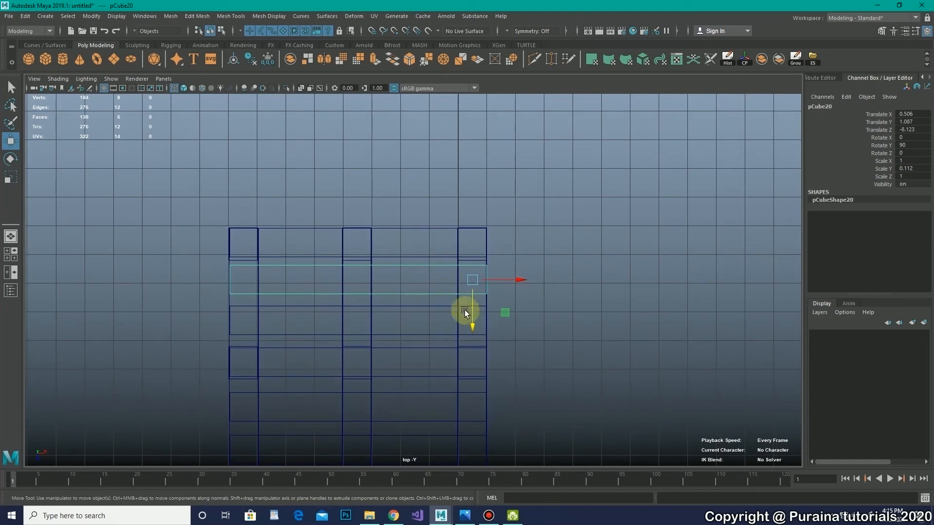
# Step: Examine the complete pallet in the perspective view, checking the slats, blocks and boards from several angles
pyautogui.press('space')
pyautogui.moveTo(552, 246); pyautogui.dragTo(366, 306)
pyautogui.keyDown('alt'); pyautogui.moveTo(366, 306); pyautogui.dragTo(360, 302, button='right'); pyautogui.keyUp('alt')
pyautogui.keyDown('alt'); pyautogui.moveTo(427, 353); pyautogui.dragTo(435, 366); pyautogui.keyUp('alt')
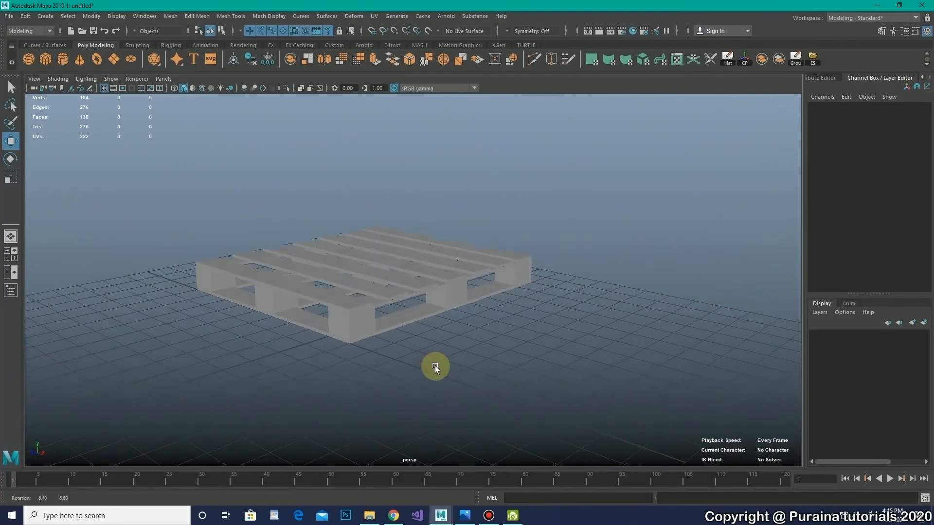
pyautogui.keyDown('alt'); pyautogui.moveTo(294, 312); pyautogui.dragTo(343, 328, button='right'); pyautogui.keyUp('alt')
pyautogui.moveTo(340, 328)
pyautogui.keyDown('alt'); pyautogui.mouseDown()
pyautogui.moveTo(385, 347)
pyautogui.moveTo(347, 339)
pyautogui.mouseUp(); pyautogui.keyUp('alt')
pyautogui.keyDown('alt'); pyautogui.moveTo(374, 346); pyautogui.dragTo(486, 362, button='middle'); pyautogui.keyUp('alt')
pyautogui.moveTo(449, 355)
pyautogui.keyDown('alt'); pyautogui.mouseDown()
pyautogui.moveTo(554, 348)
pyautogui.moveTo(440, 356)
pyautogui.moveTo(400, 346)
pyautogui.moveTo(429, 364)
pyautogui.moveTo(459, 353)
pyautogui.mouseUp(); pyautogui.keyUp('alt')
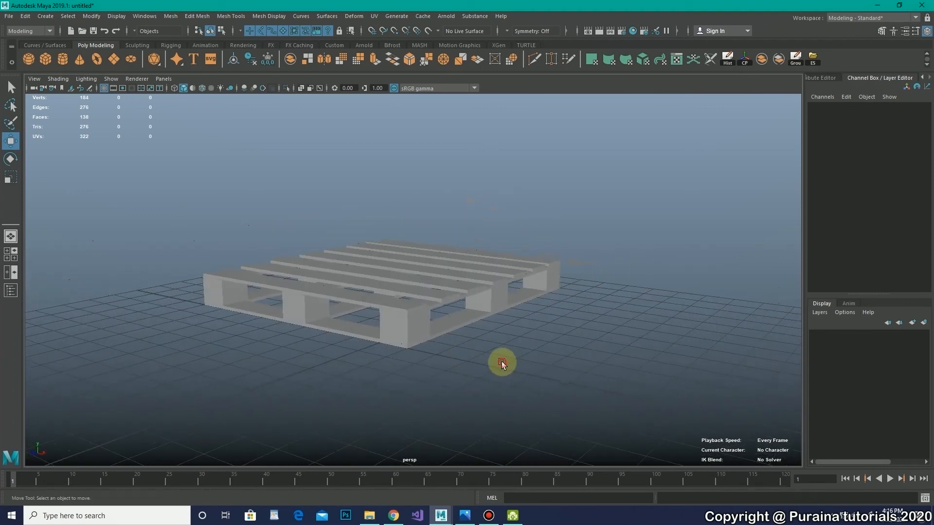
pyautogui.keyDown('alt'); pyautogui.moveTo(419, 331); pyautogui.dragTo(416, 348, button='middle'); pyautogui.keyUp('alt')
# Step: Select all the pallet parts and delete their construction history
pyautogui.moveTo(162, 196); pyautogui.dragTo(632, 440)
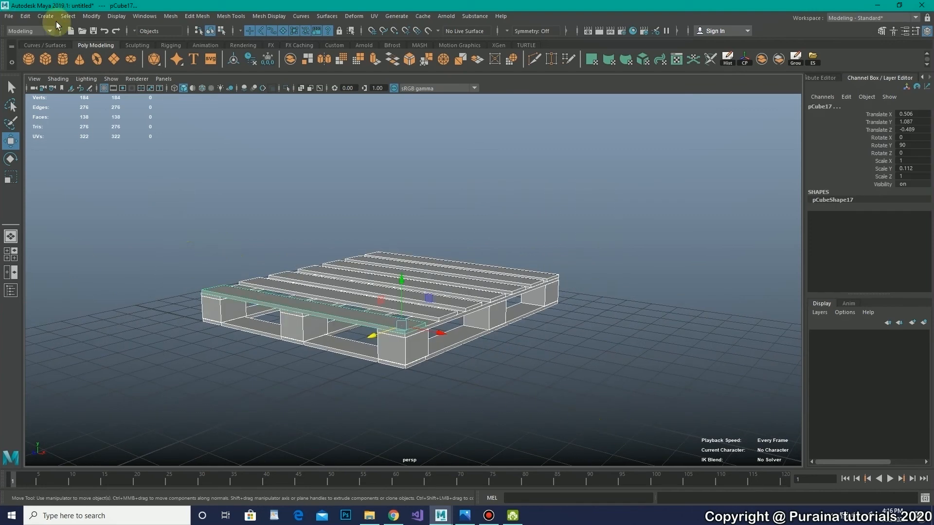
pyautogui.click(30, 16)
pyautogui.moveTo(70, 129)
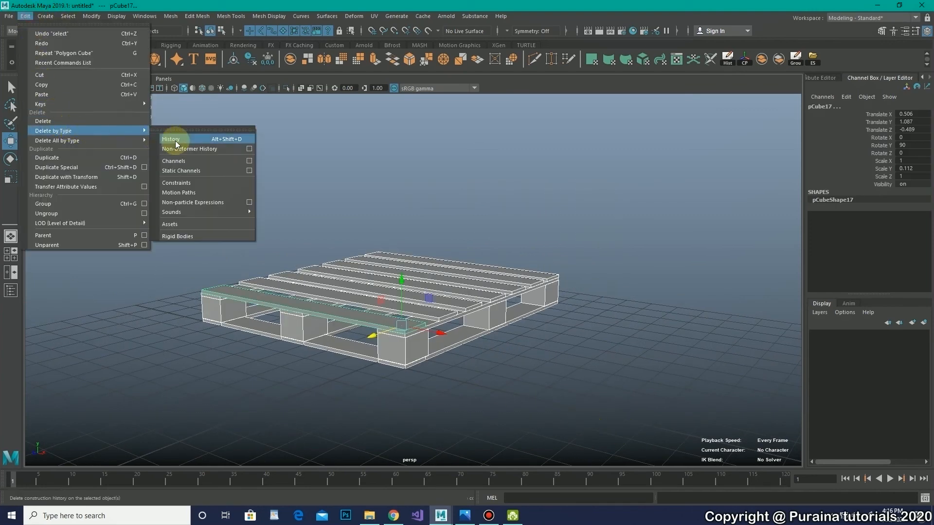
pyautogui.click(174, 140)
pyautogui.click(448, 178)
pyautogui.click(548, 297)
pyautogui.keyDown('alt'); pyautogui.moveTo(548, 297); pyautogui.dragTo(586, 279); pyautogui.keyUp('alt')
pyautogui.click(552, 233)
# Step: Select all the pallet parts again and freeze their transformations
pyautogui.keyDown('alt'); pyautogui.moveTo(423, 234); pyautogui.dragTo(465, 238); pyautogui.keyUp('alt')
pyautogui.keyDown('alt'); pyautogui.moveTo(488, 268); pyautogui.dragTo(450, 240); pyautogui.keyUp('alt')
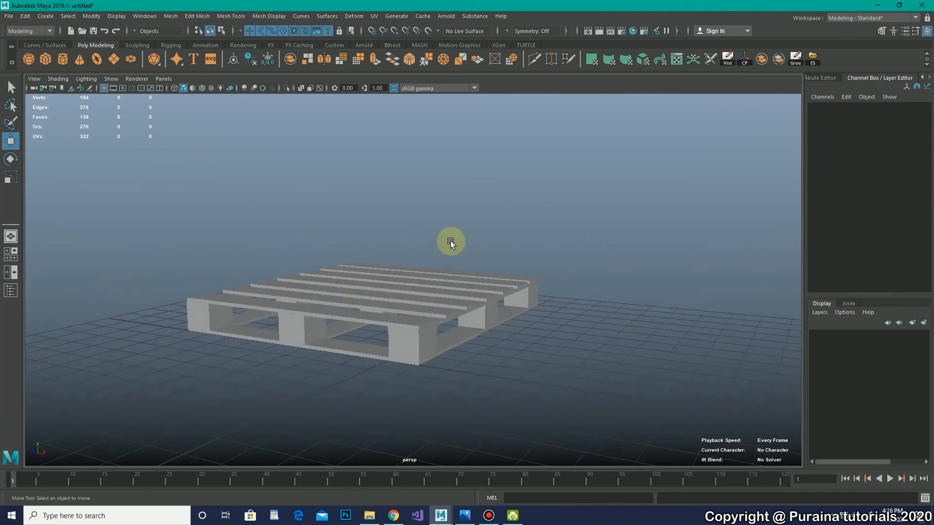
pyautogui.keyDown('alt'); pyautogui.moveTo(463, 260); pyautogui.dragTo(608, 419); pyautogui.keyUp('alt')
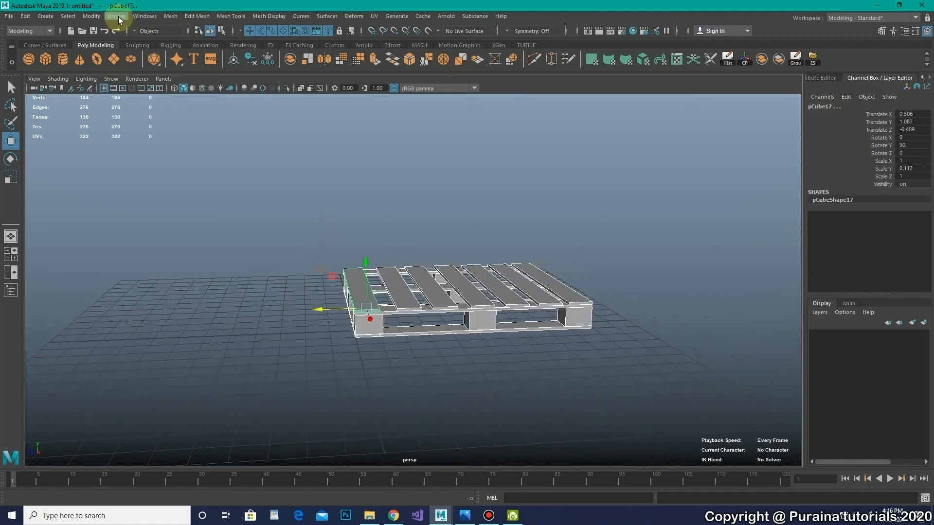
pyautogui.click(97, 16)
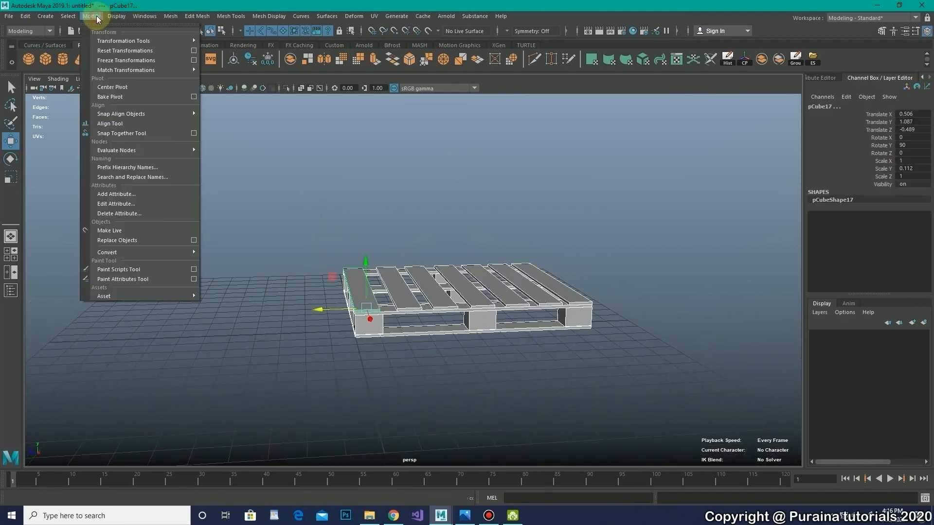
pyautogui.click(144, 61)
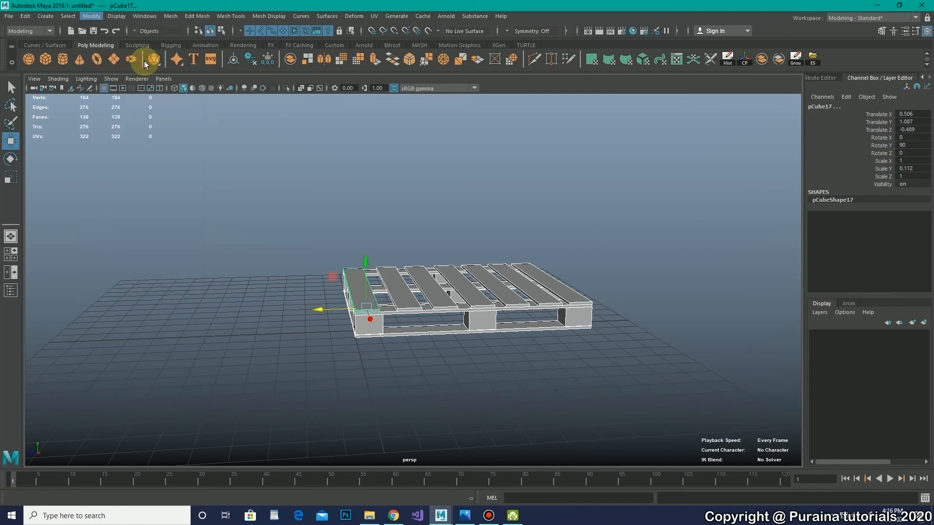
pyautogui.keyDown('alt'); pyautogui.moveTo(155, 146); pyautogui.dragTo(183, 168); pyautogui.keyUp('alt')
# Step: Combine all the selected pallet parts into a single mesh
pyautogui.click(141, 16)
pyautogui.moveTo(168, 16)
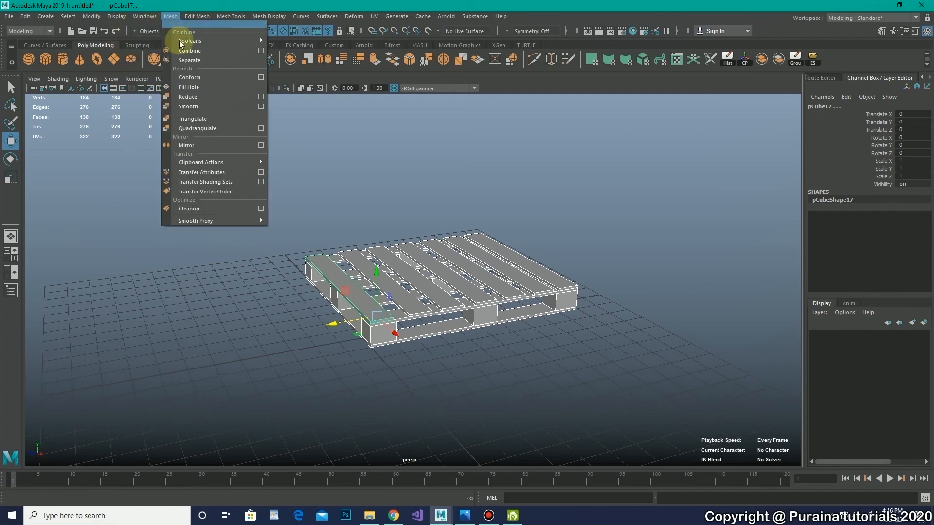
pyautogui.click(190, 51)
pyautogui.keyDown('alt'); pyautogui.moveTo(336, 205); pyautogui.dragTo(375, 313); pyautogui.keyUp('alt')
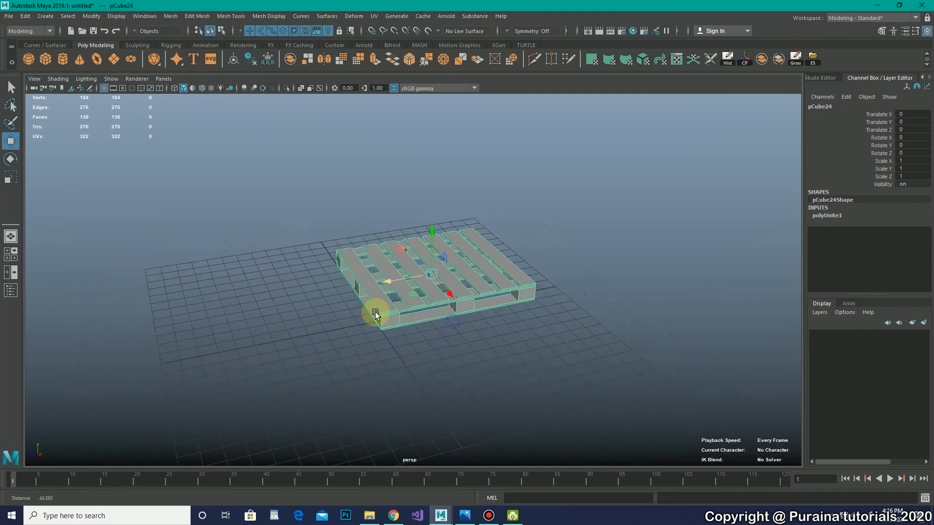
# Step: Move the combined pallet along X in the top view to Translate X 3.704, near the grid's central axis
pyautogui.press('space')
pyautogui.press('space')
pyautogui.press('space')
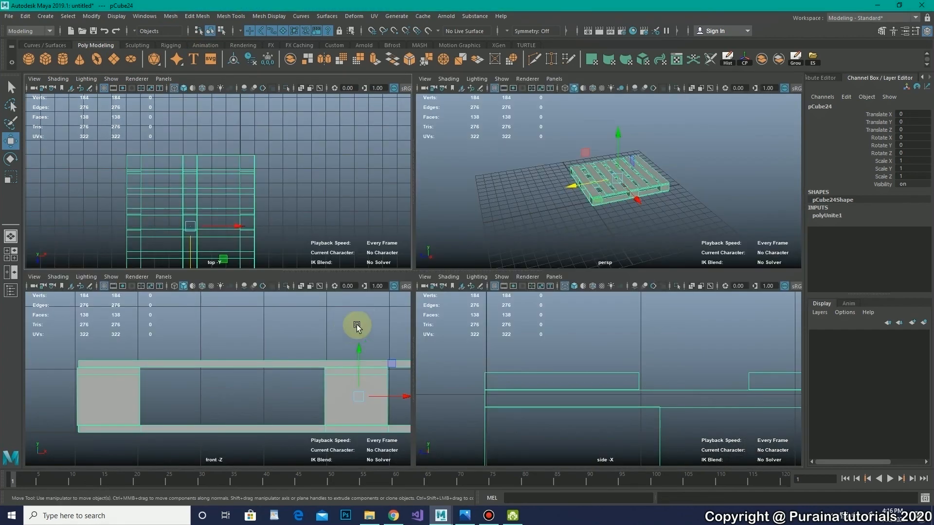
pyautogui.press('space')
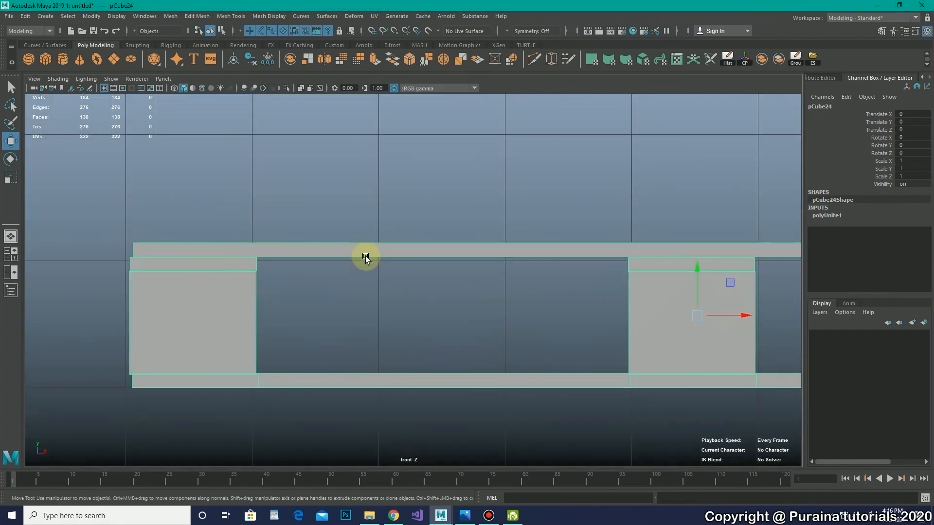
pyautogui.press('space')
pyautogui.press('space')
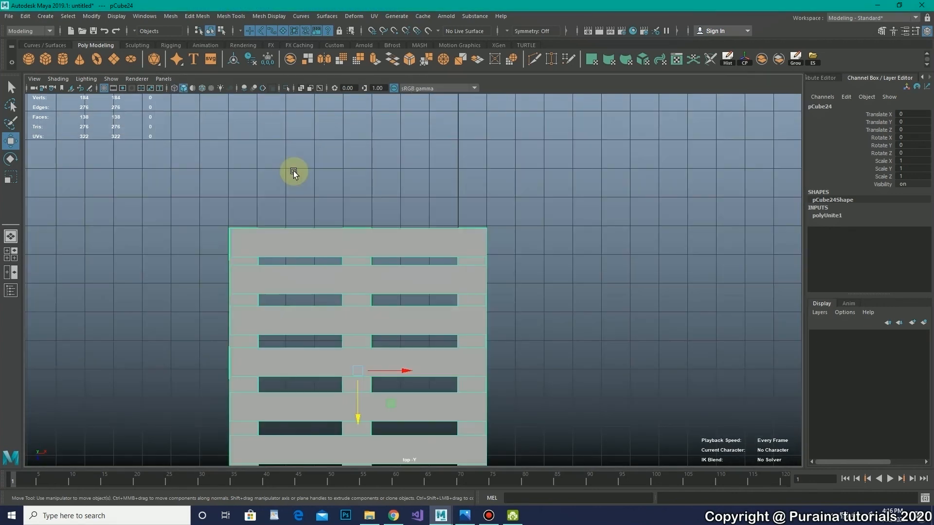
pyautogui.scroll(-5, 306, 279)
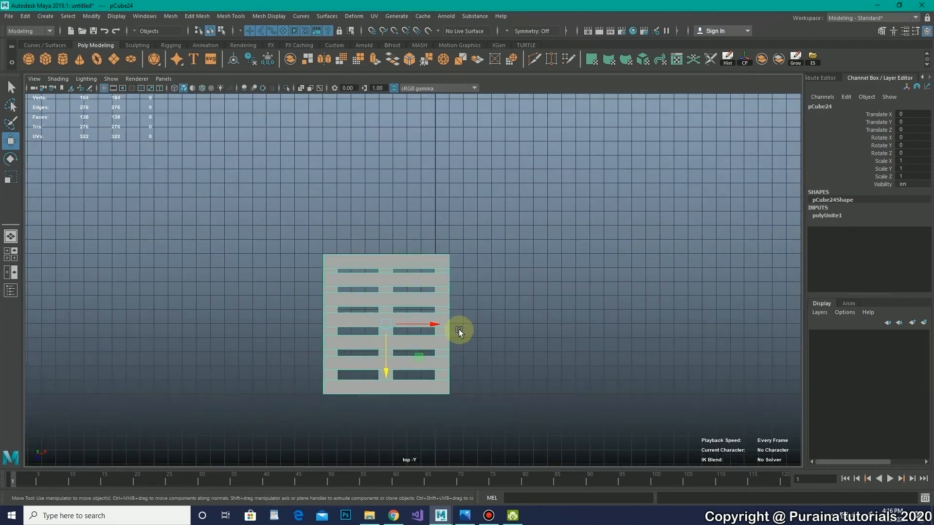
pyautogui.moveTo(435, 325); pyautogui.dragTo(486, 326)
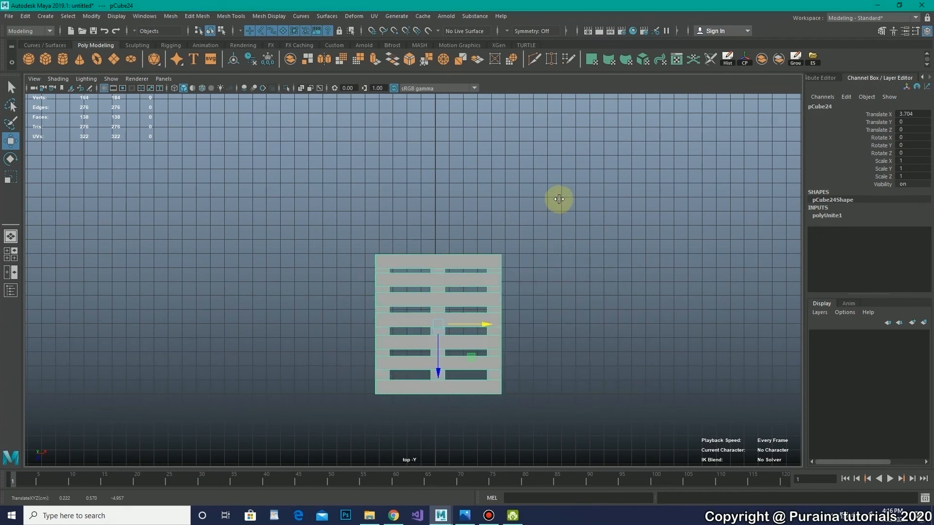
pyautogui.press('space')
pyautogui.press('space')
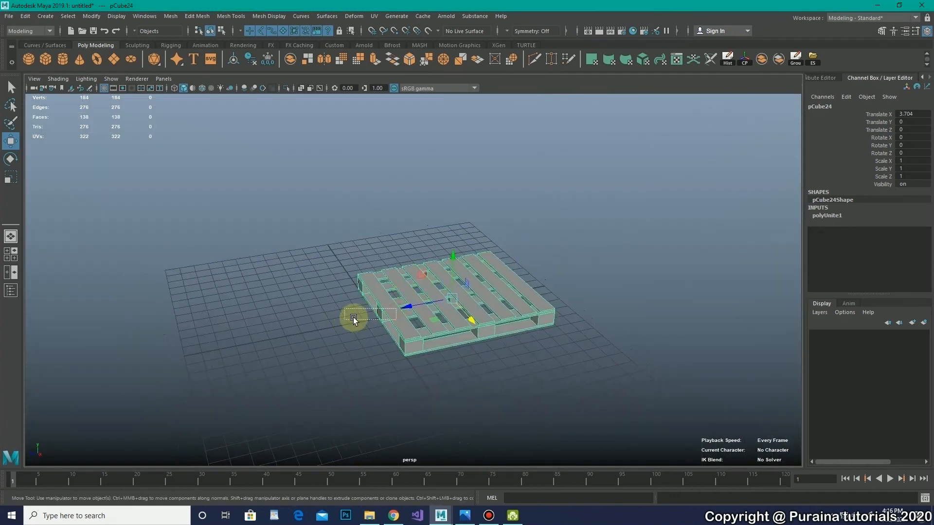
# Step: Slide the combined pallet along Z toward the grid centre in the perspective view and deselect it
pyautogui.moveTo(410, 310); pyautogui.dragTo(348, 321)
pyautogui.moveTo(422, 336); pyautogui.dragTo(410, 327)
pyautogui.click(468, 251)
pyautogui.keyDown('alt'); pyautogui.moveTo(439, 275); pyautogui.dragTo(518, 360); pyautogui.keyUp('alt')
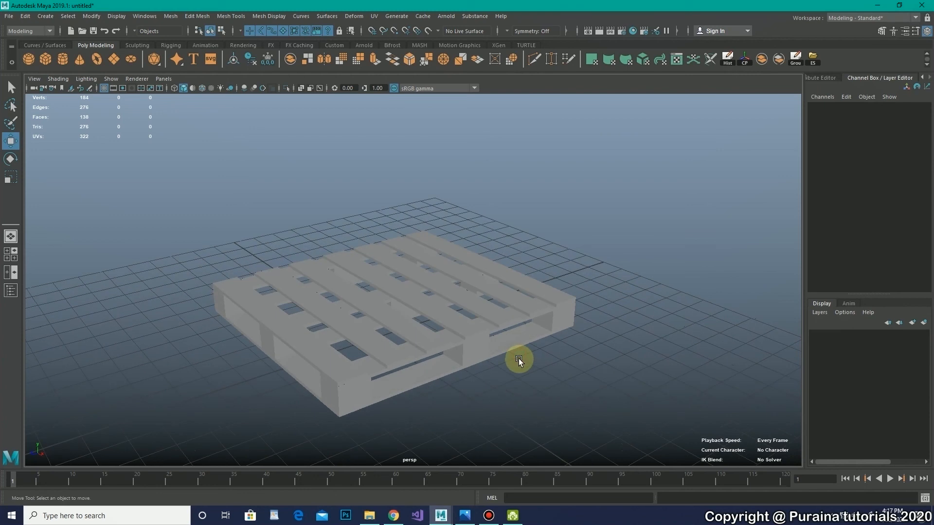
# Step: Show wireframe edges on the shaded pallet and view the finished model from several angles
pyautogui.click(202, 88)
pyautogui.keyDown('alt'); pyautogui.moveTo(381, 173); pyautogui.dragTo(295, 169); pyautogui.keyUp('alt')
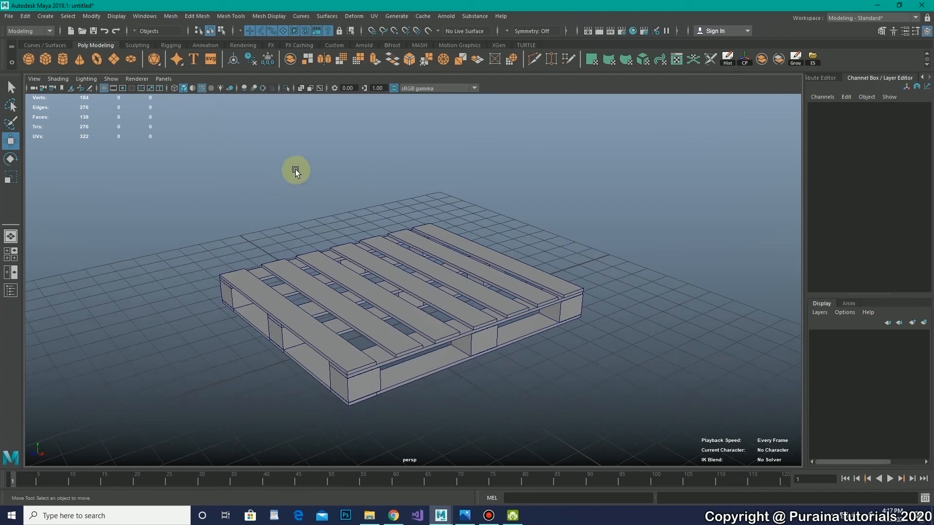
pyautogui.keyDown('alt'); pyautogui.moveTo(455, 203); pyautogui.dragTo(559, 237); pyautogui.keyUp('alt')
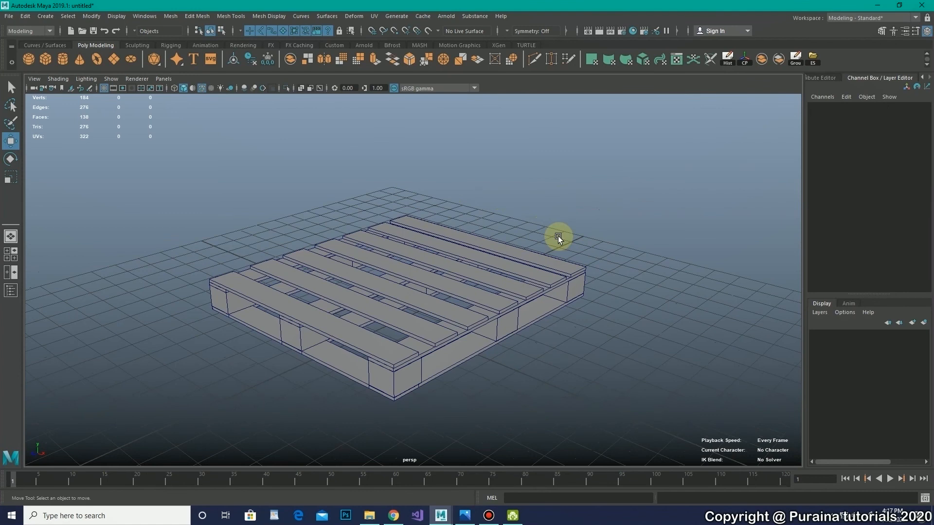